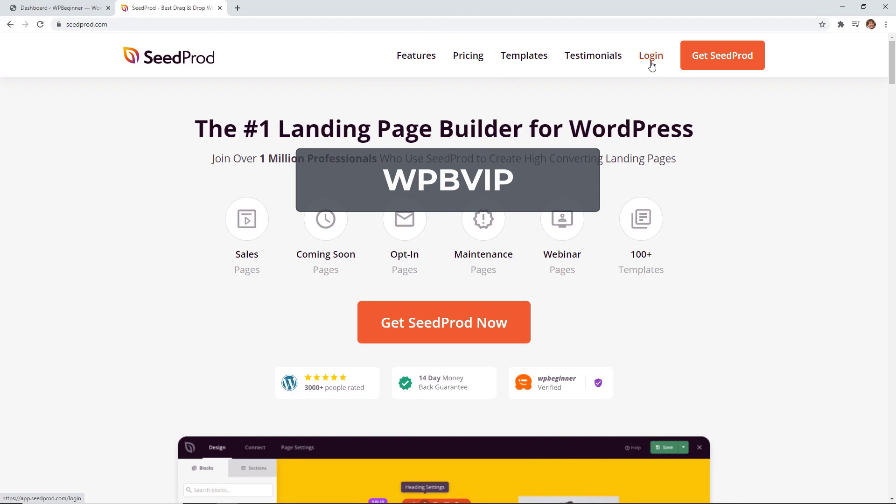
- Log in to SeedProd and download the Landing Page Pro 6.0.9.0 zip, overwriting the existing file
{"action": "left_click", "coordinate": [652, 55]}
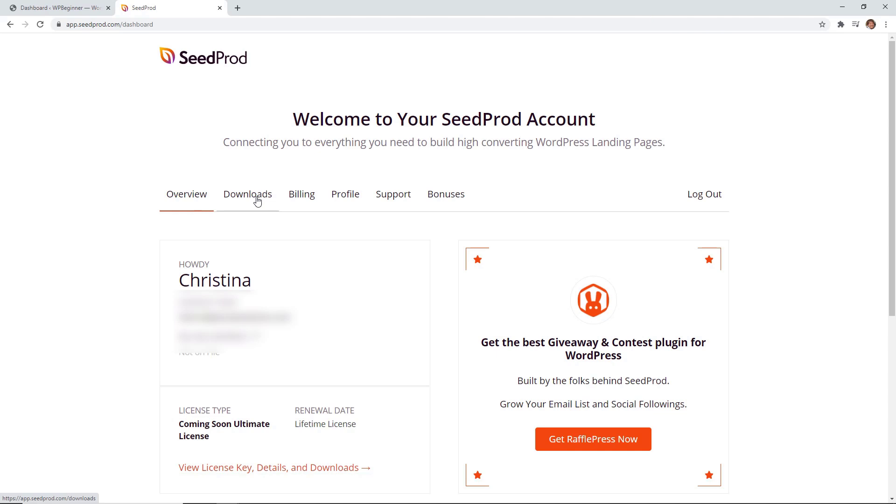
{"action": "left_click", "coordinate": [248, 194]}
{"action": "scroll", "coordinate": [448, 280], "scroll_direction": "down", "scroll_amount": 3}
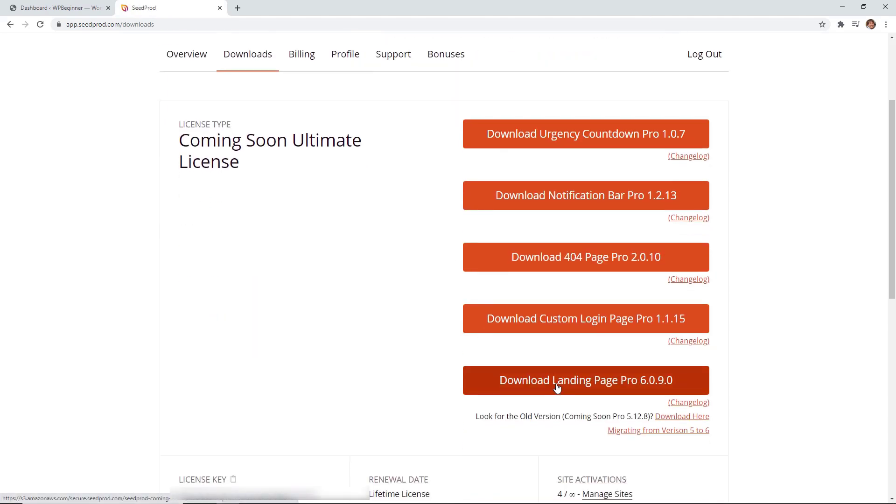
{"action": "left_click", "coordinate": [558, 387]}
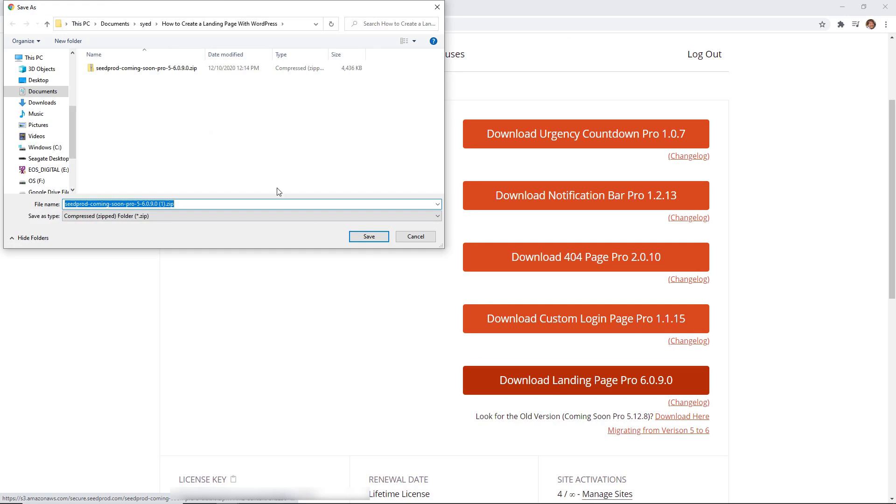
{"action": "left_click", "coordinate": [146, 68]}
{"action": "left_click", "coordinate": [370, 237]}
{"action": "scroll", "coordinate": [236, 208], "scroll_direction": "down", "scroll_amount": 4}
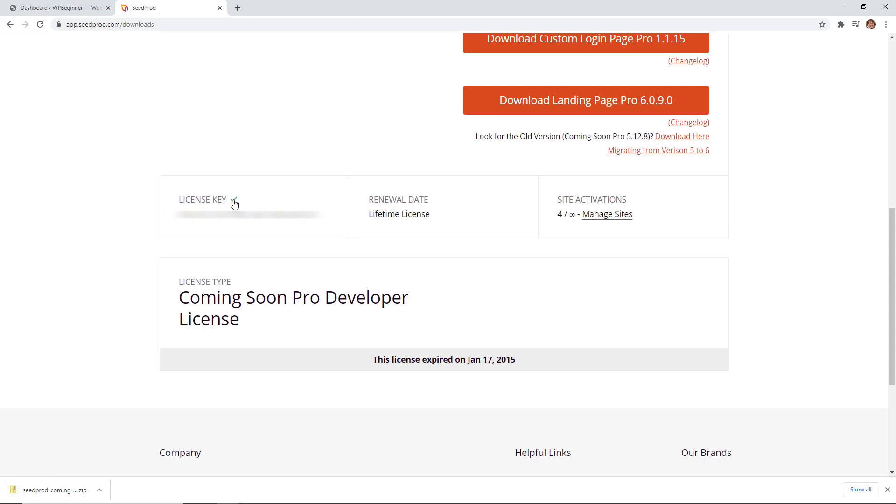
{"action": "scroll", "coordinate": [232, 218], "scroll_direction": "up", "scroll_amount": 10}
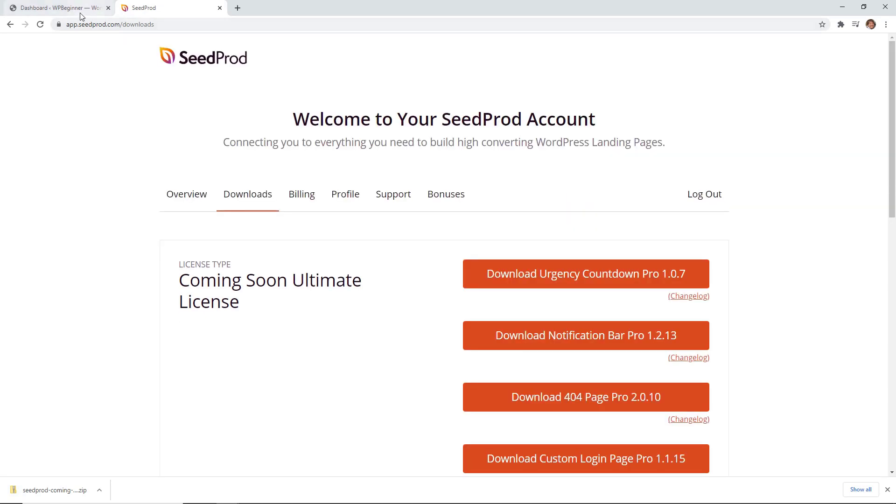
- Upload seedprod-coming-soon-pro-5-6.0.9.0.zip through Plugins > Add New and install it
{"action": "left_click", "coordinate": [60, 8]}
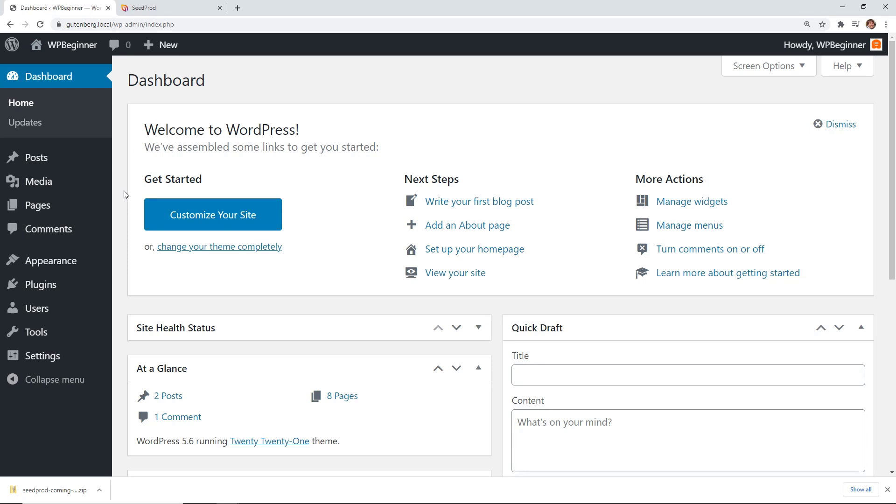
{"action": "mouse_move", "coordinate": [41, 284]}
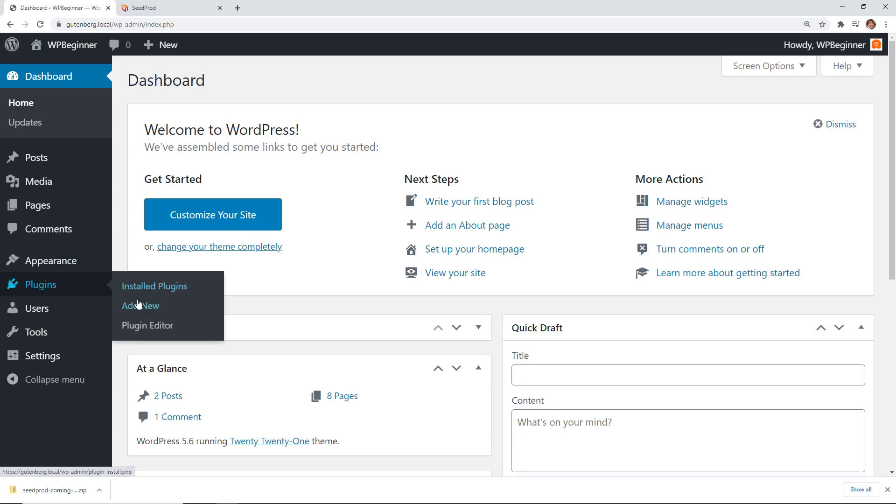
{"action": "left_click", "coordinate": [139, 306]}
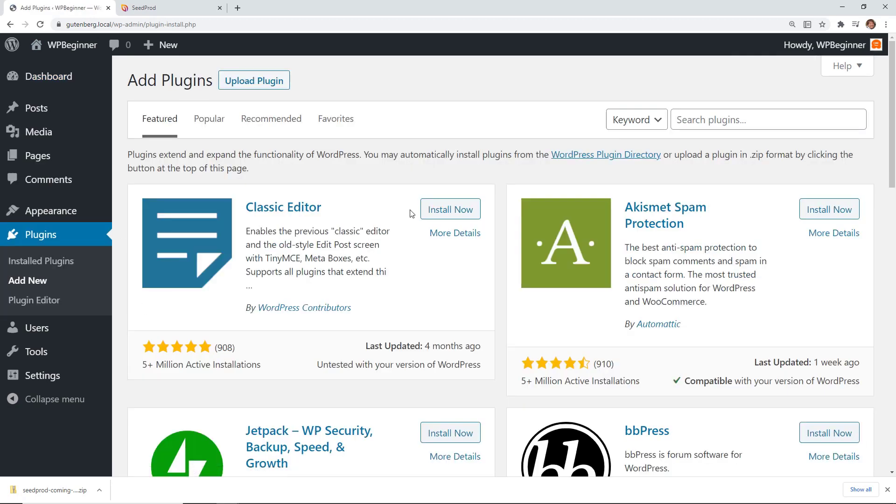
{"action": "left_click", "coordinate": [253, 81]}
{"action": "left_click", "coordinate": [399, 206]}
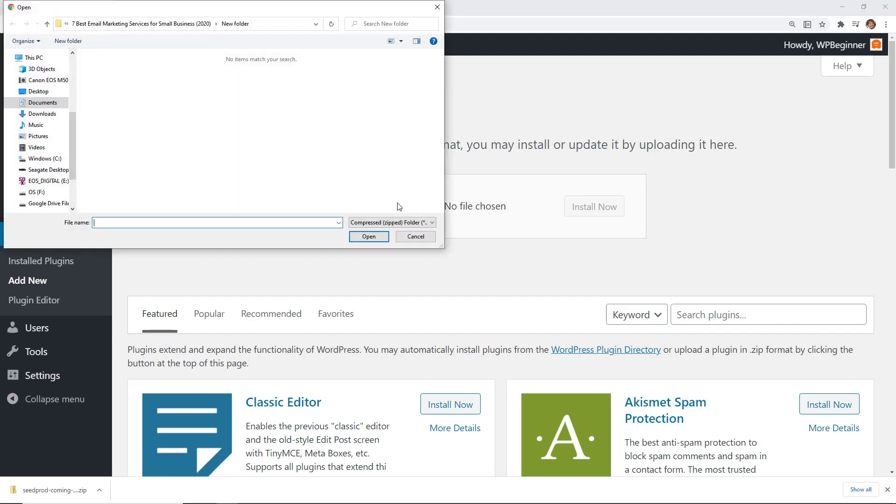
{"action": "left_click", "coordinate": [175, 68]}
{"action": "left_click", "coordinate": [368, 236]}
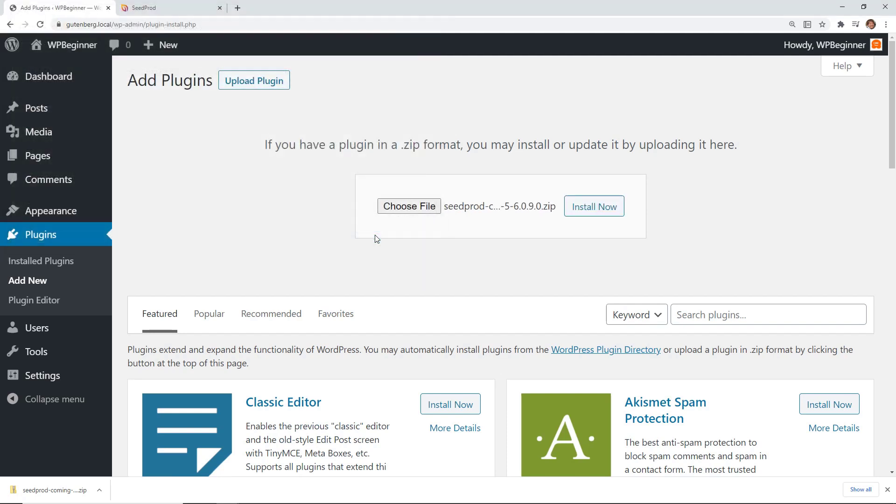
{"action": "left_click", "coordinate": [588, 208]}
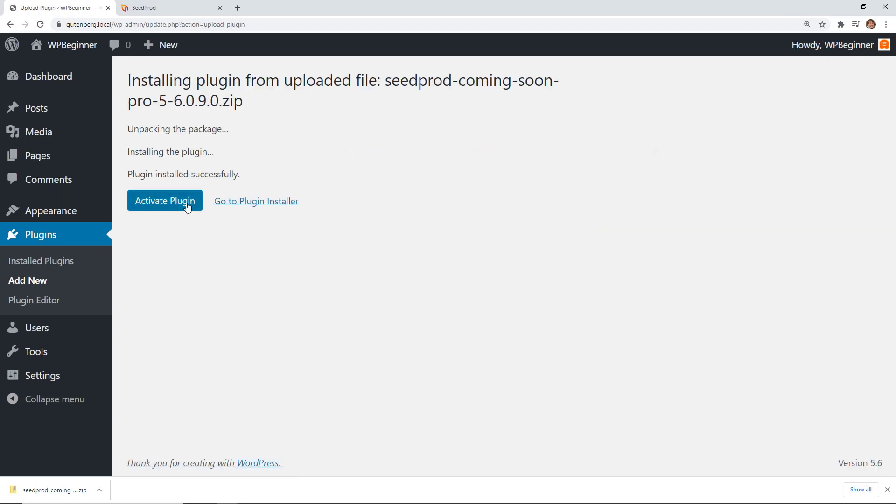
- Activate the SeedProd plugin, paste the license key and verify it as valid
{"action": "left_click", "coordinate": [187, 206]}
{"action": "left_click", "coordinate": [399, 286]}
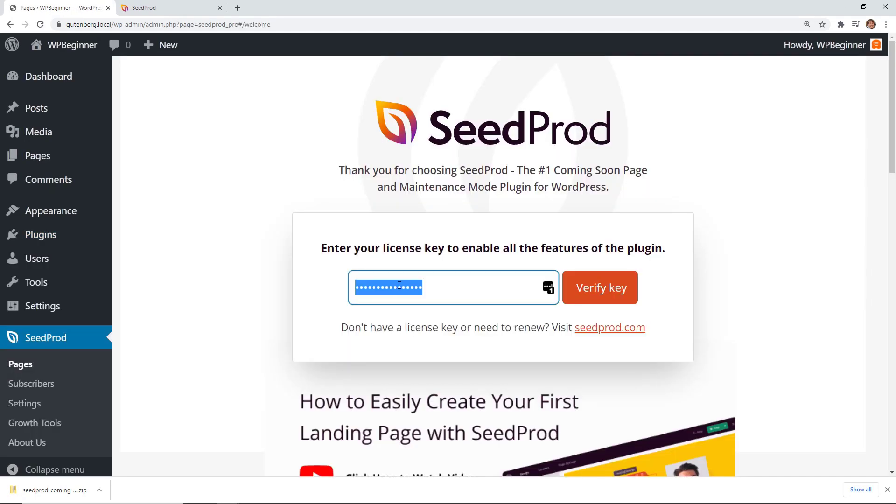
{"action": "right_click", "coordinate": [400, 286]}
{"action": "left_click", "coordinate": [420, 345]}
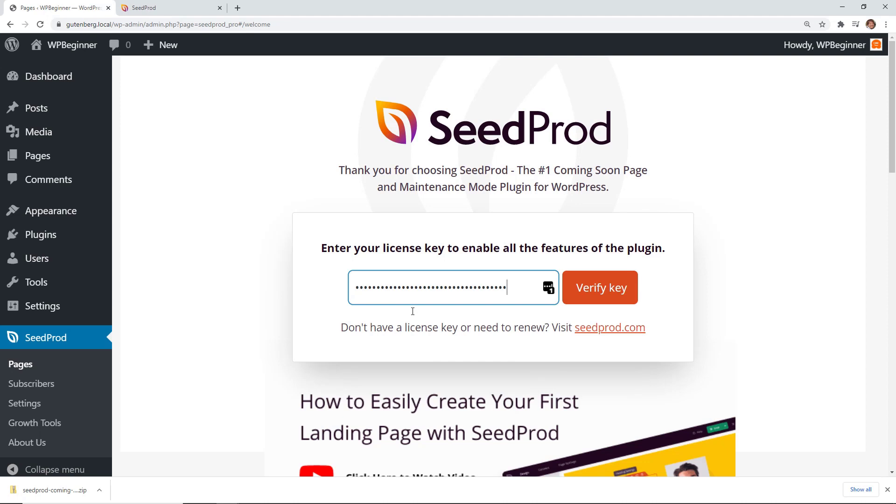
{"action": "left_click", "coordinate": [600, 288]}
{"action": "scroll", "coordinate": [599, 288], "scroll_direction": "down", "scroll_amount": 3}
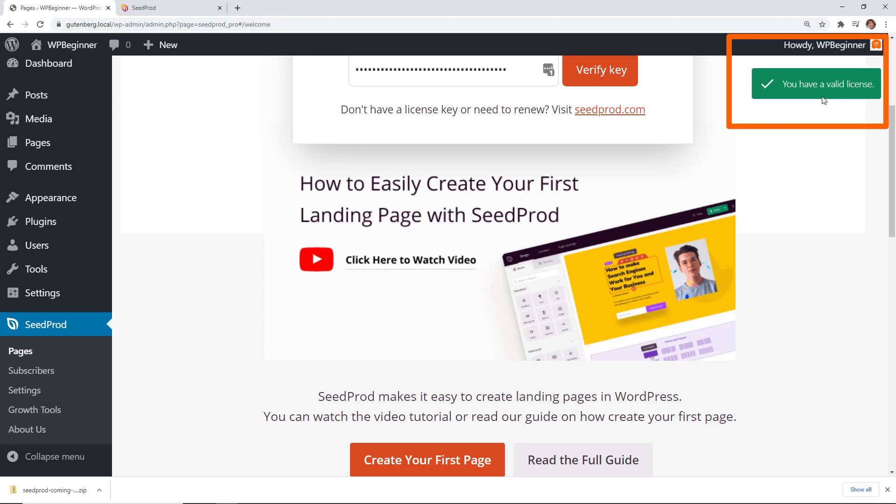
{"action": "scroll", "coordinate": [824, 100], "scroll_direction": "down", "scroll_amount": 2}
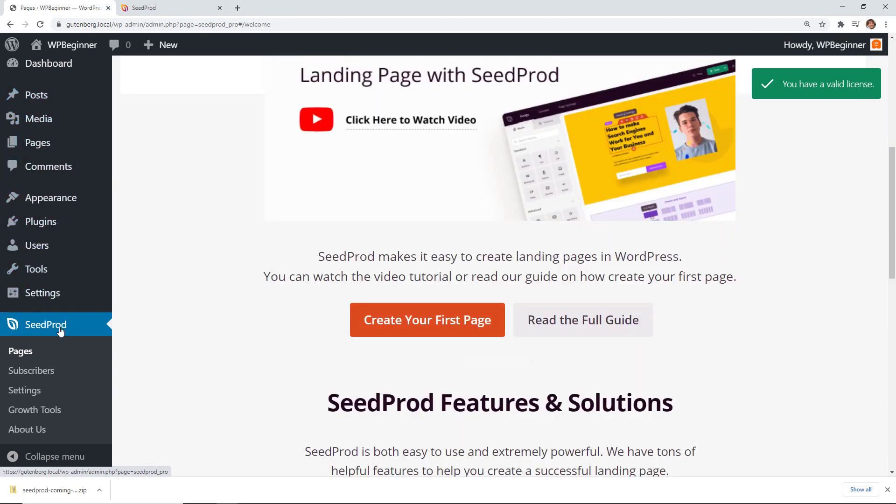
- Start a new landing page from the SeedProd Pages screen
{"action": "left_click", "coordinate": [21, 351]}
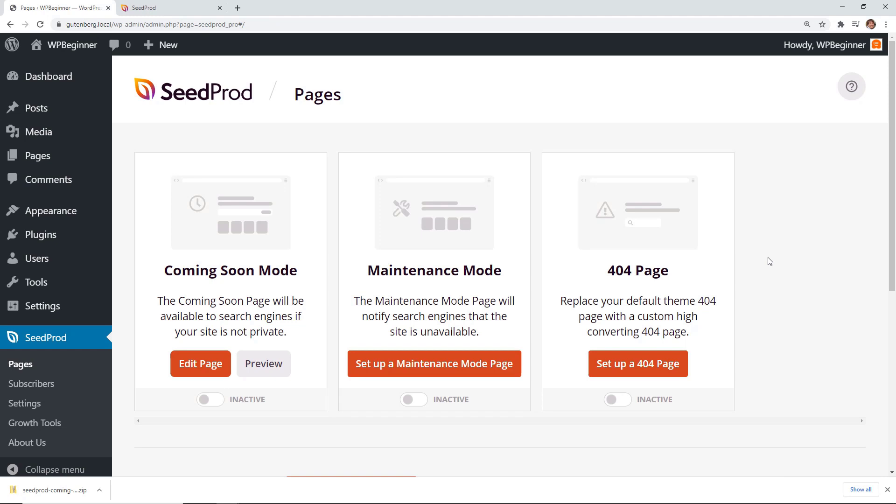
{"action": "left_click", "coordinate": [887, 490]}
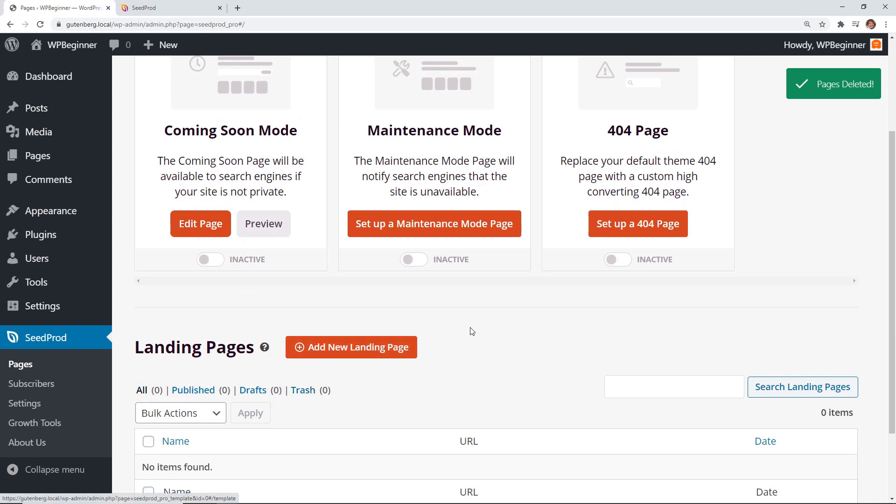
{"action": "scroll", "coordinate": [470, 329], "scroll_direction": "down", "scroll_amount": 2}
{"action": "left_click", "coordinate": [356, 261]}
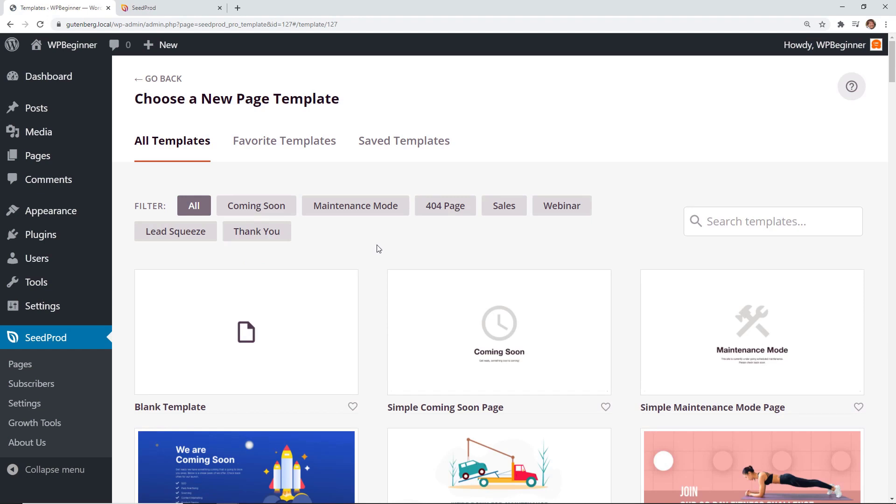
{"action": "scroll", "coordinate": [376, 249], "scroll_direction": "down", "scroll_amount": 1}
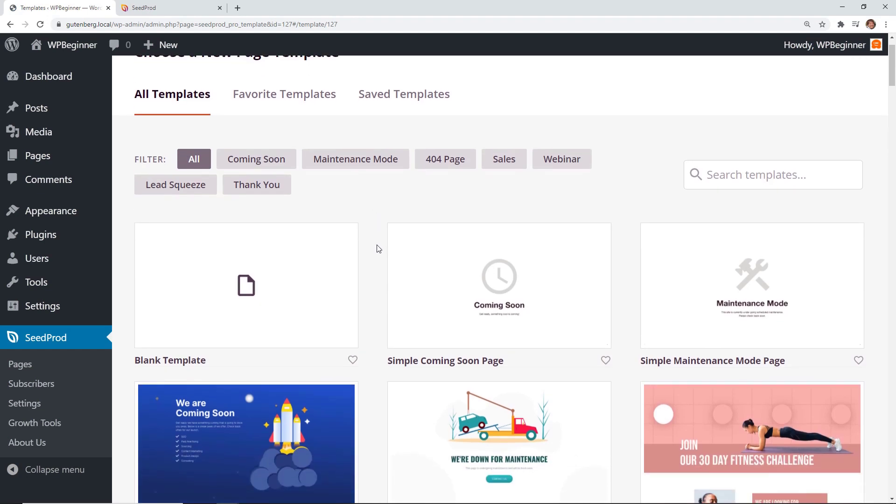
{"action": "scroll", "coordinate": [377, 249], "scroll_direction": "down", "scroll_amount": 2}
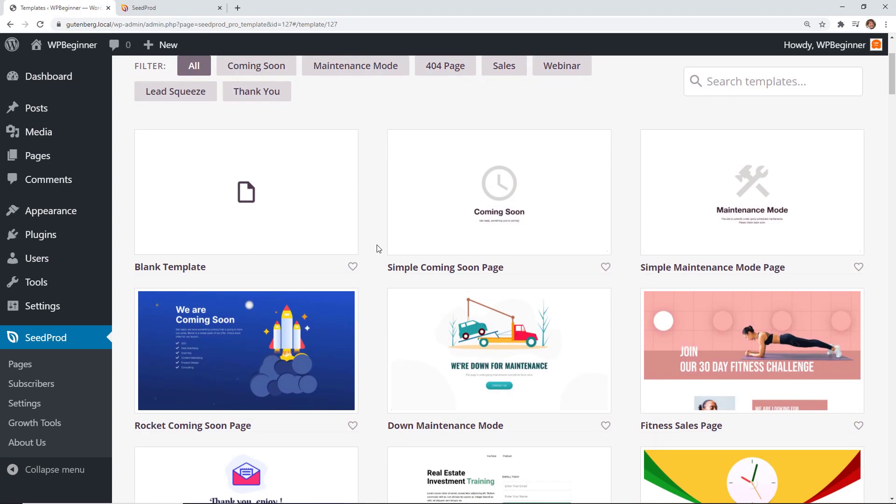
{"action": "scroll", "coordinate": [377, 248], "scroll_direction": "down", "scroll_amount": 1}
{"action": "scroll", "coordinate": [364, 249], "scroll_direction": "down", "scroll_amount": 1}
{"action": "scroll", "coordinate": [364, 249], "scroll_direction": "up", "scroll_amount": 5}
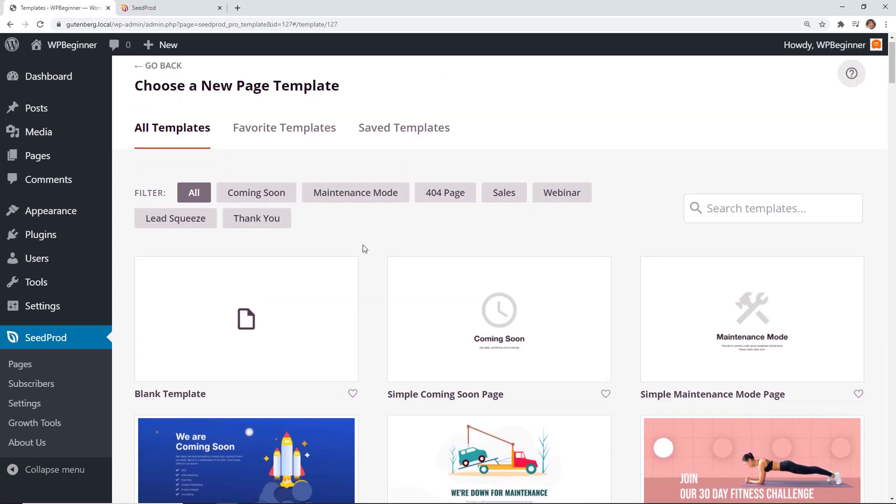
{"action": "scroll", "coordinate": [364, 249], "scroll_direction": "up", "scroll_amount": 1}
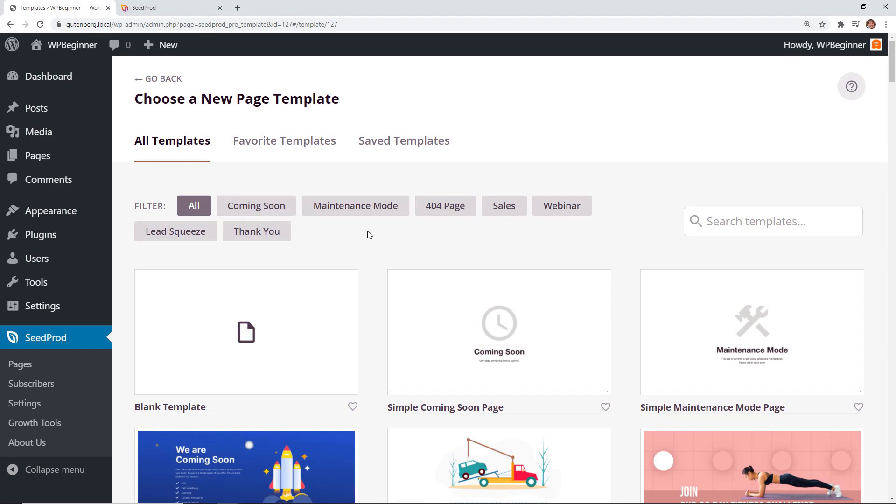
- Choose the wedding-planner Course Sales Page template under Sales and save the page as 'start a site'
{"action": "left_click", "coordinate": [503, 207]}
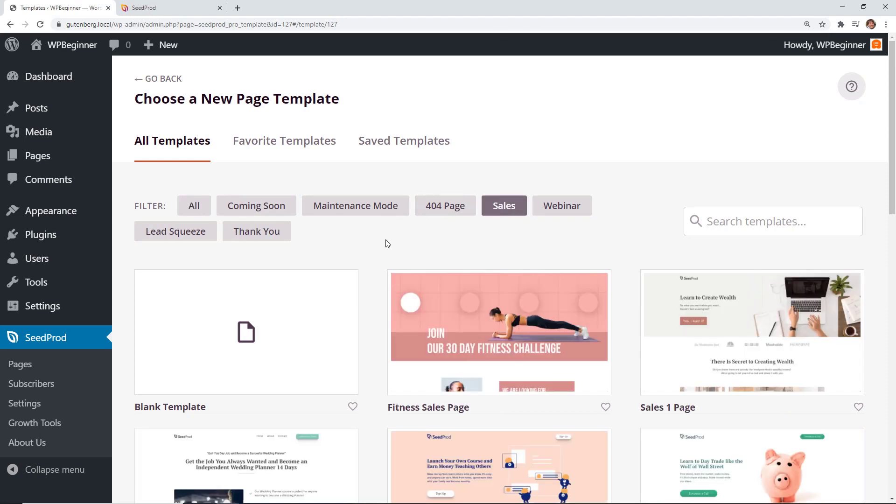
{"action": "scroll", "coordinate": [374, 244], "scroll_direction": "down", "scroll_amount": 2}
{"action": "scroll", "coordinate": [373, 244], "scroll_direction": "down", "scroll_amount": 2}
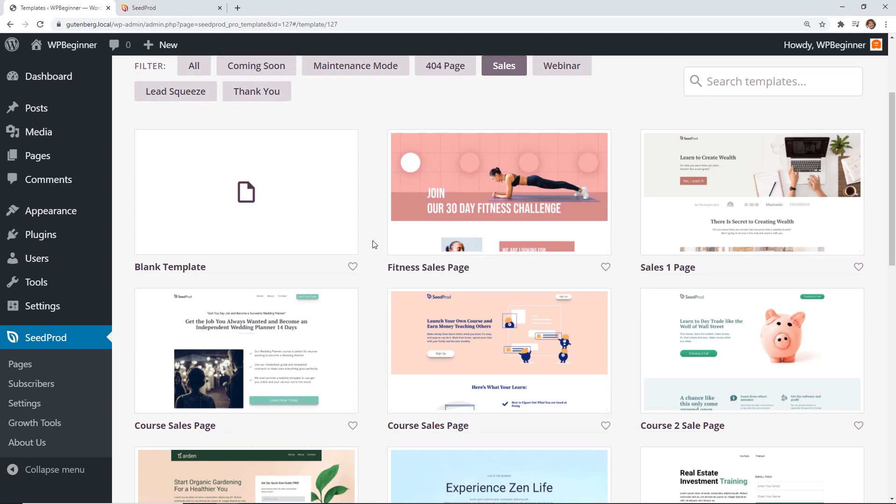
{"action": "scroll", "coordinate": [374, 243], "scroll_direction": "down", "scroll_amount": 1}
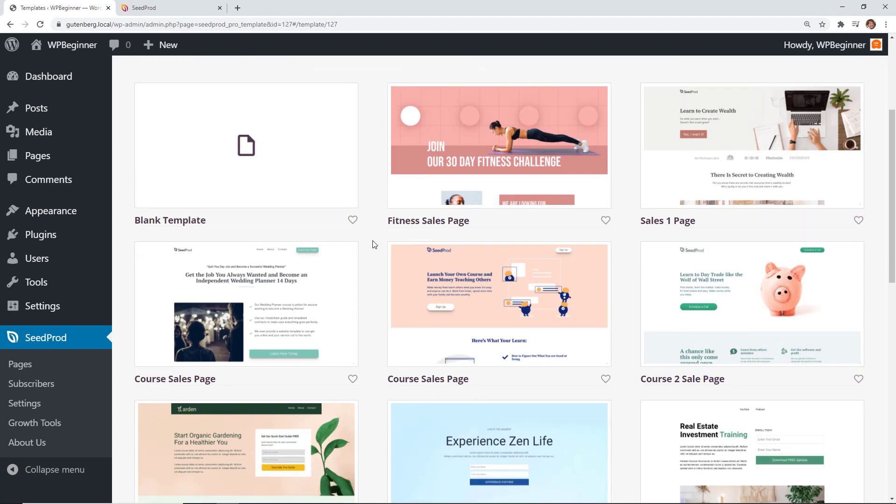
{"action": "scroll", "coordinate": [372, 244], "scroll_direction": "down", "scroll_amount": 2}
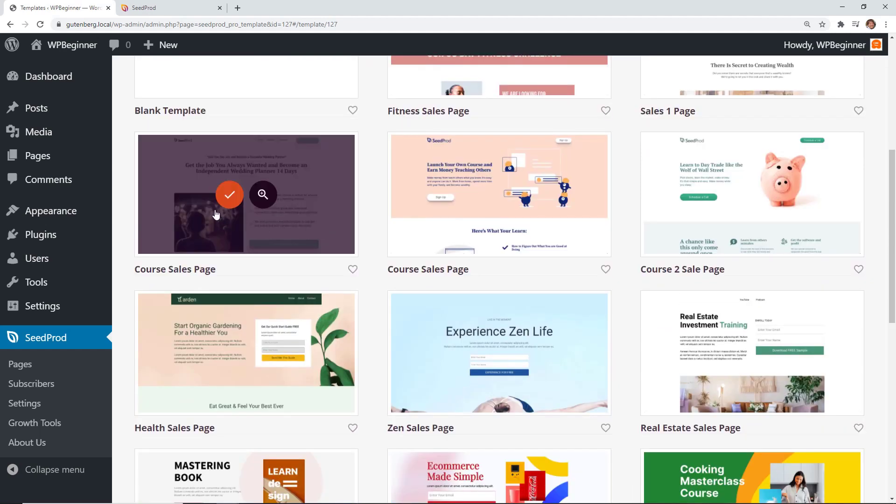
{"action": "mouse_move", "coordinate": [246, 305]}
{"action": "left_click", "coordinate": [228, 202]}
{"action": "type", "text": "s"}
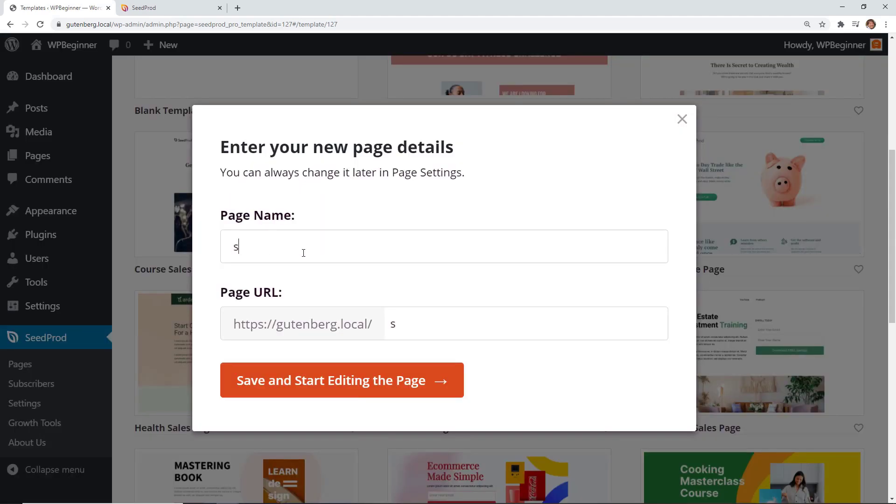
{"action": "type", "text": "tart a site"}
{"action": "left_click", "coordinate": [326, 394]}
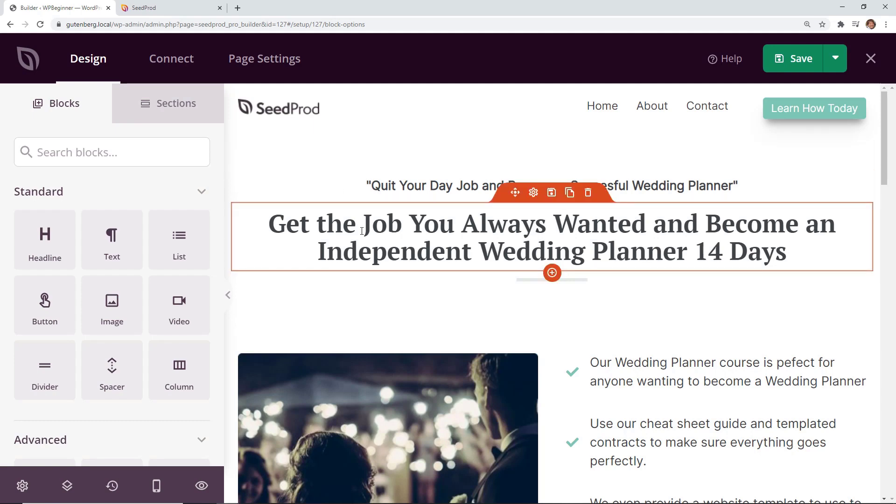
- Reword the tagline and headline for an independent website publisher course, replacing Job with Website
{"action": "left_click", "coordinate": [277, 232]}
{"action": "left_click", "coordinate": [552, 186]}
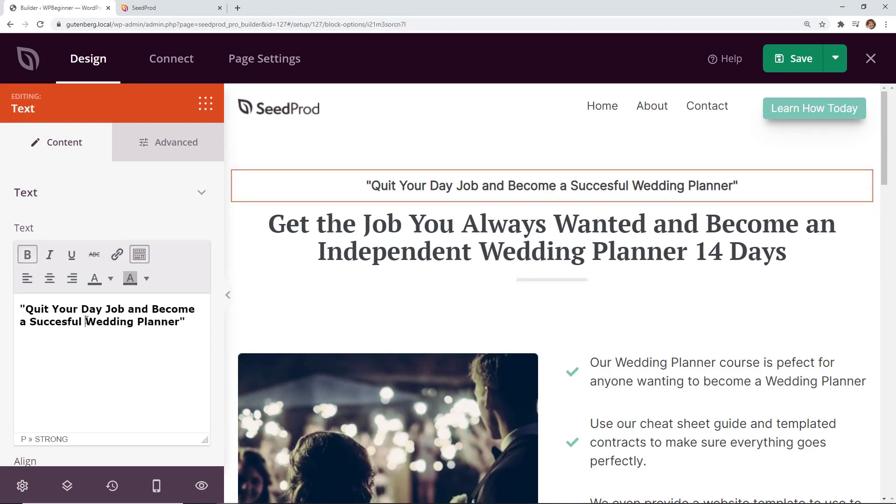
{"action": "left_click_drag", "start_coordinate": [85, 322], "coordinate": [180, 325]}
{"action": "type", "text": "Website"}
{"action": "left_click", "coordinate": [382, 224]}
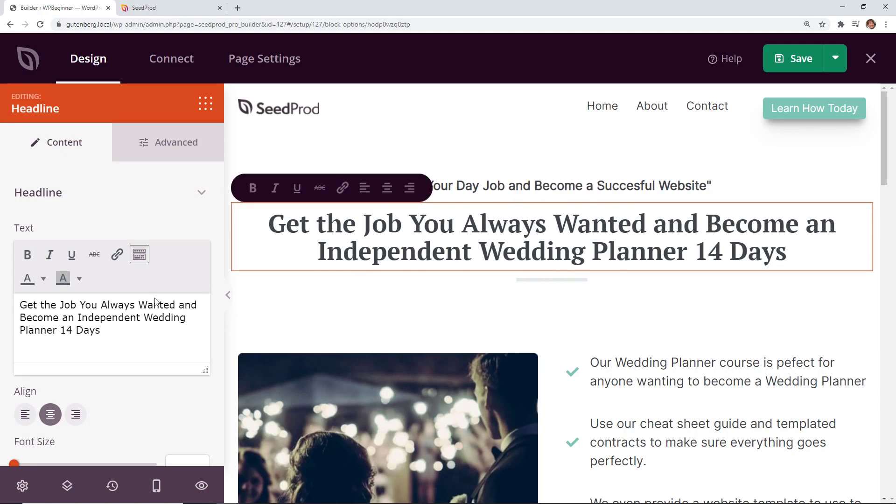
{"action": "double_click", "coordinate": [382, 224]}
{"action": "type", "text": "Website"}
{"action": "scroll", "coordinate": [334, 261], "scroll_direction": "down", "scroll_amount": 3}
- Delete the wedding photo block beside the feature list
{"action": "left_click", "coordinate": [334, 261]}
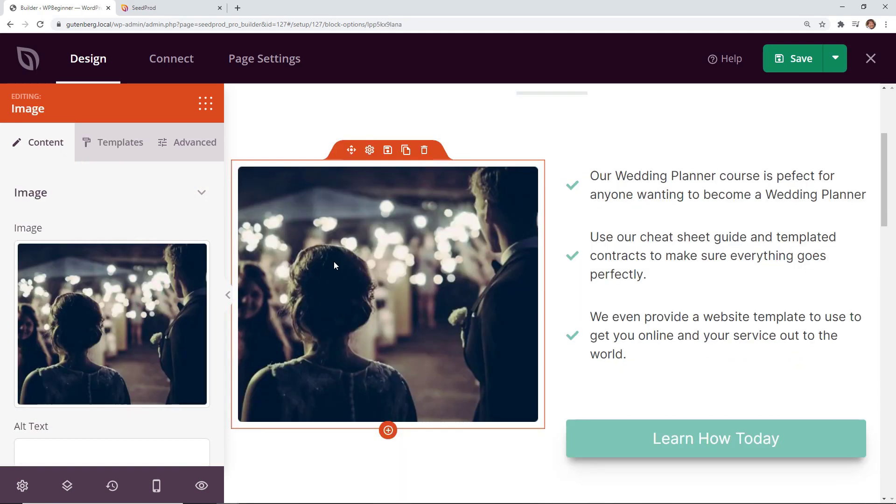
{"action": "scroll", "coordinate": [334, 262], "scroll_direction": "down", "scroll_amount": 3}
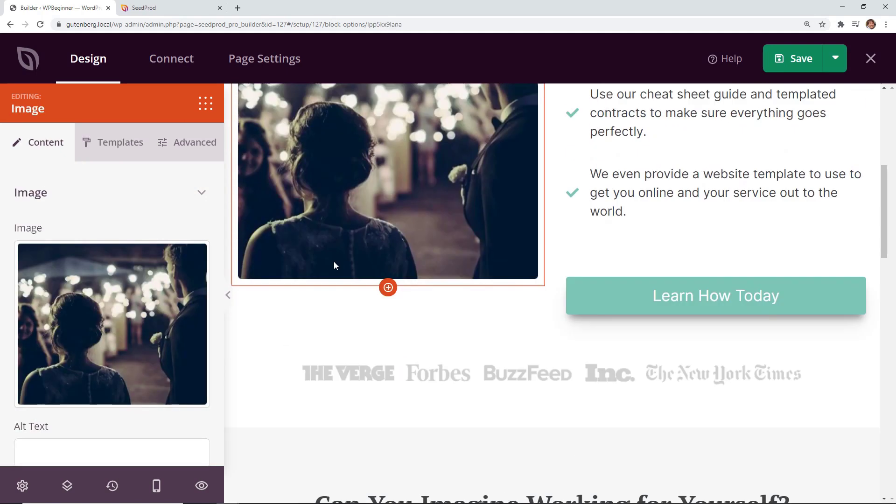
{"action": "scroll", "coordinate": [334, 261], "scroll_direction": "up", "scroll_amount": 4}
{"action": "left_click", "coordinate": [424, 197]}
- Add an Image block to the empty column and insert the 'website' stock photo of hands typing on a laptop
{"action": "left_click", "coordinate": [421, 303]}
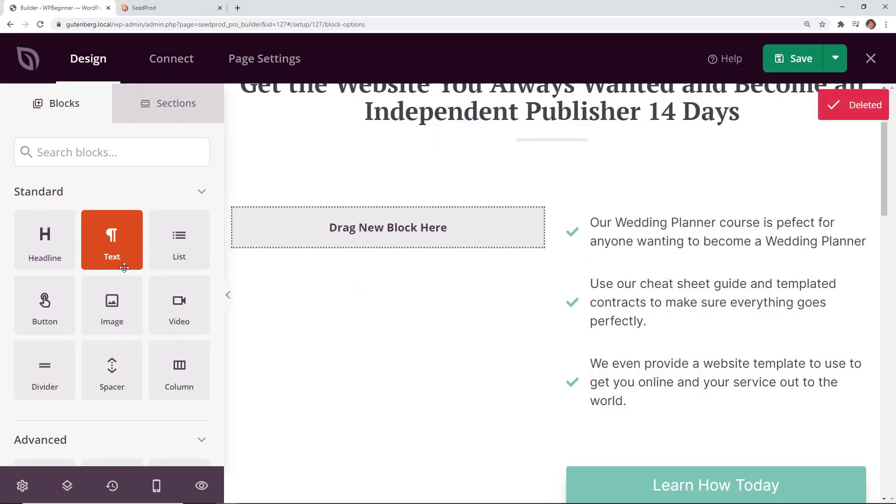
{"action": "left_click_drag", "start_coordinate": [112, 304], "coordinate": [389, 234]}
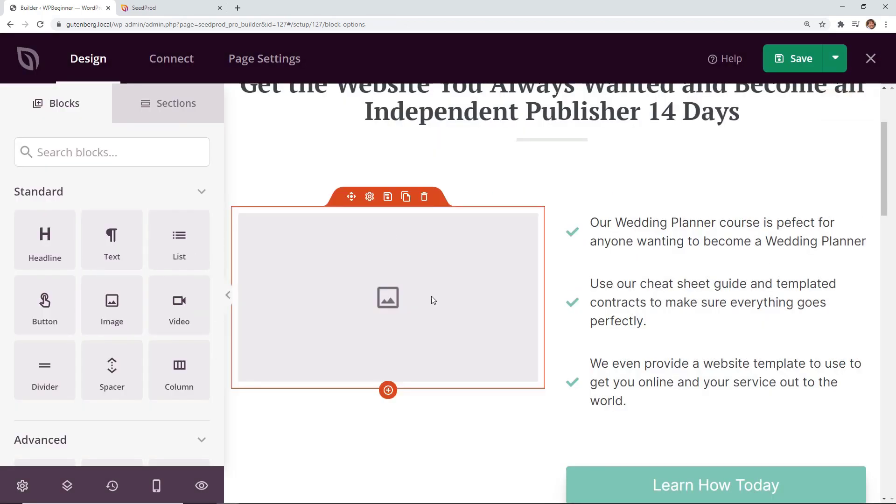
{"action": "left_click", "coordinate": [432, 300]}
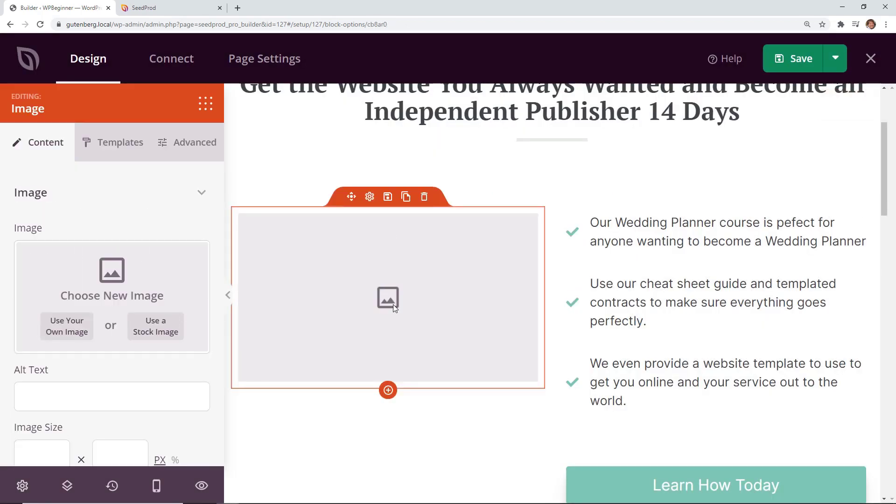
{"action": "left_click", "coordinate": [152, 327]}
{"action": "left_click", "coordinate": [299, 273]}
{"action": "type", "text": "website"}
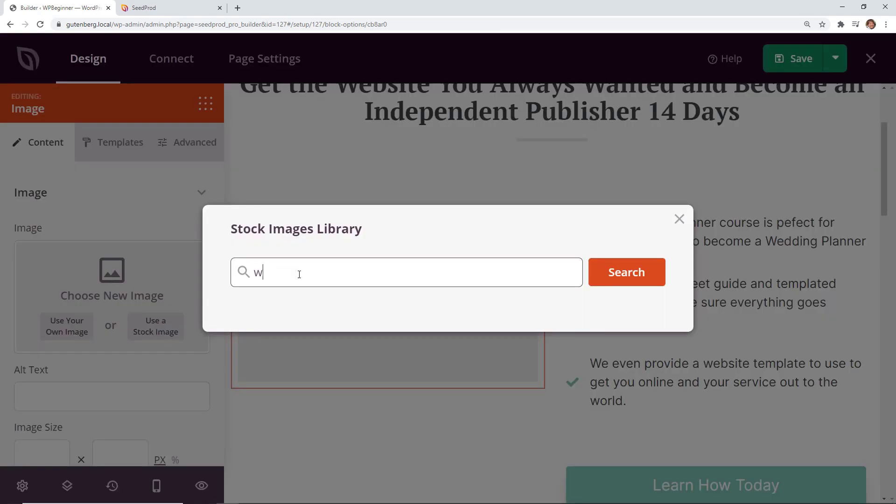
{"action": "key", "text": "Return"}
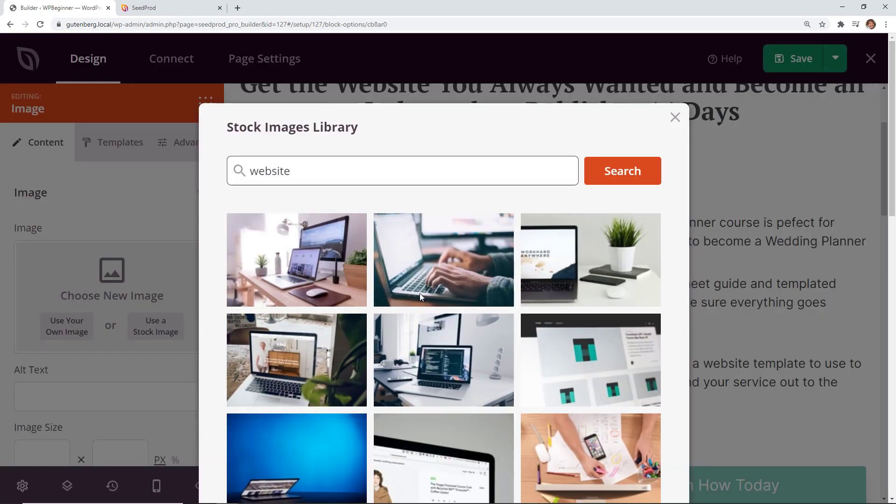
{"action": "scroll", "coordinate": [420, 294], "scroll_direction": "down", "scroll_amount": 3}
{"action": "scroll", "coordinate": [419, 293], "scroll_direction": "down", "scroll_amount": 3}
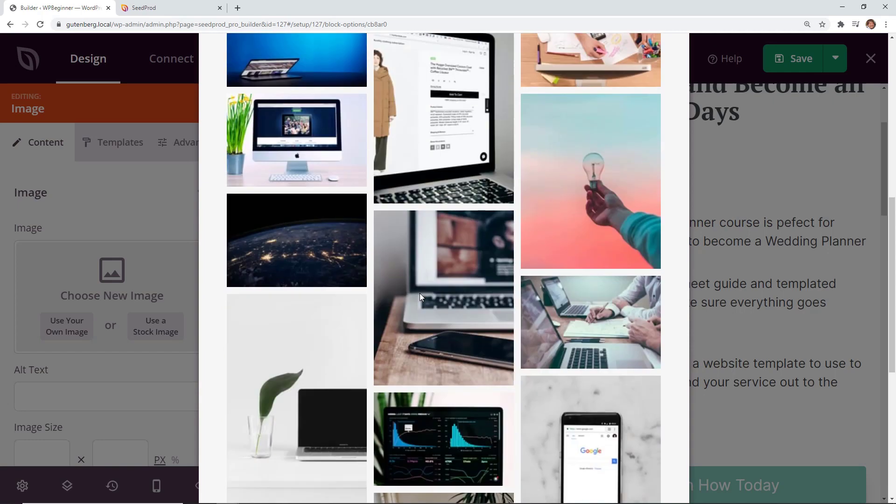
{"action": "scroll", "coordinate": [419, 294], "scroll_direction": "up", "scroll_amount": 5}
{"action": "scroll", "coordinate": [420, 294], "scroll_direction": "up", "scroll_amount": 3}
{"action": "left_click", "coordinate": [431, 231]}
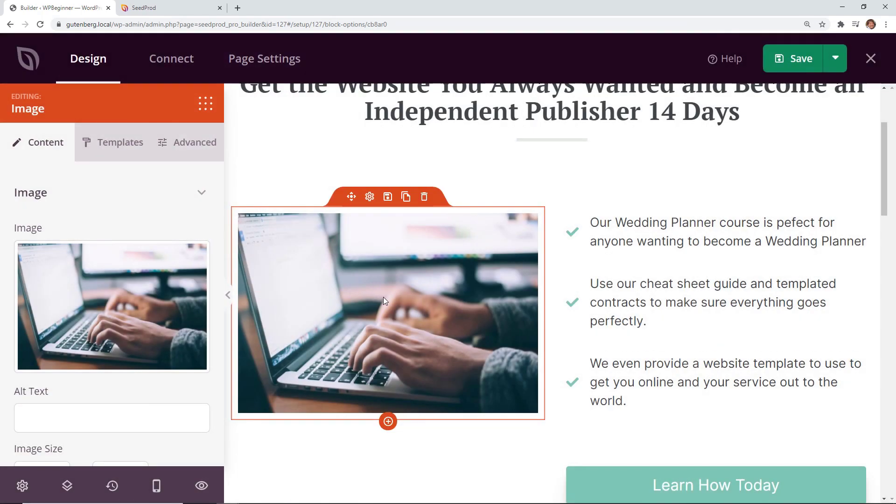
- Rewrite the first feature point as 'Our Website course is pefect for anyone wanting to create a new website'
{"action": "left_click_drag", "start_coordinate": [592, 222], "coordinate": [862, 241]}
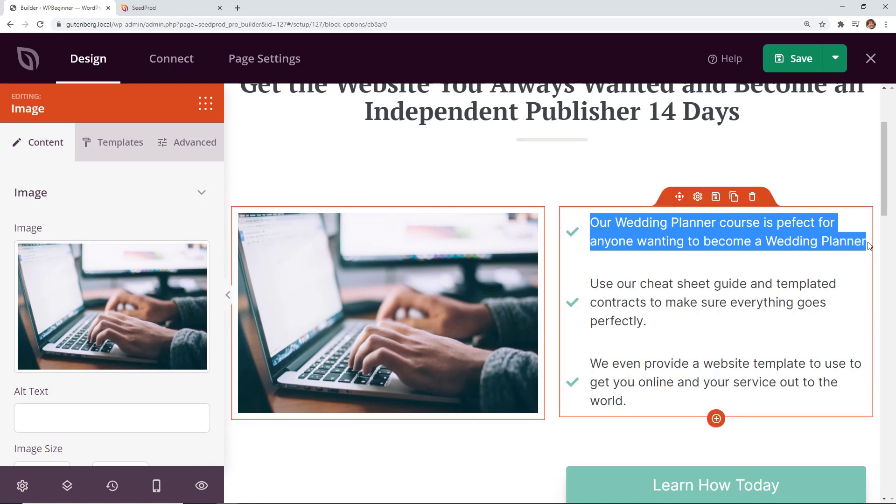
{"action": "double_click", "coordinate": [665, 222]}
{"action": "type", "text": "Website"}
{"action": "left_click_drag", "start_coordinate": [656, 240], "coordinate": [819, 241]}
{"action": "type", "text": "create a new website"}
{"action": "scroll", "coordinate": [700, 281], "scroll_direction": "down", "scroll_amount": 1}
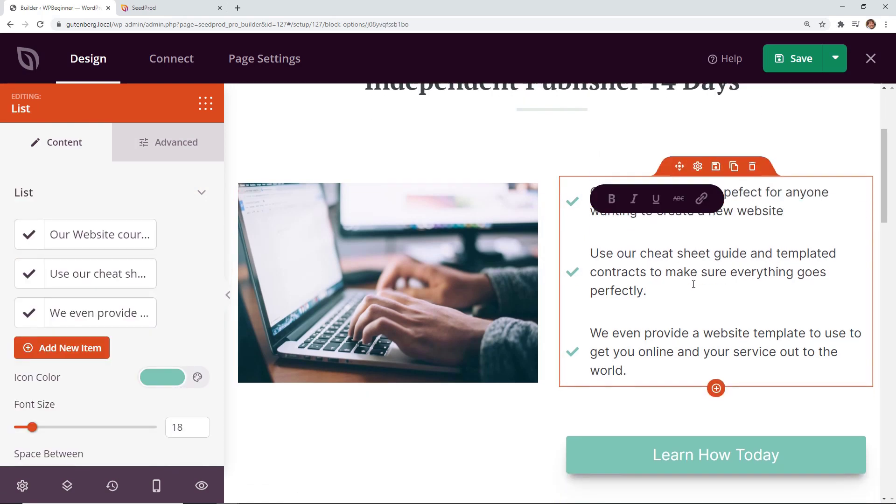
{"action": "scroll", "coordinate": [700, 280], "scroll_direction": "down", "scroll_amount": 2}
{"action": "scroll", "coordinate": [441, 392], "scroll_direction": "down", "scroll_amount": 1}
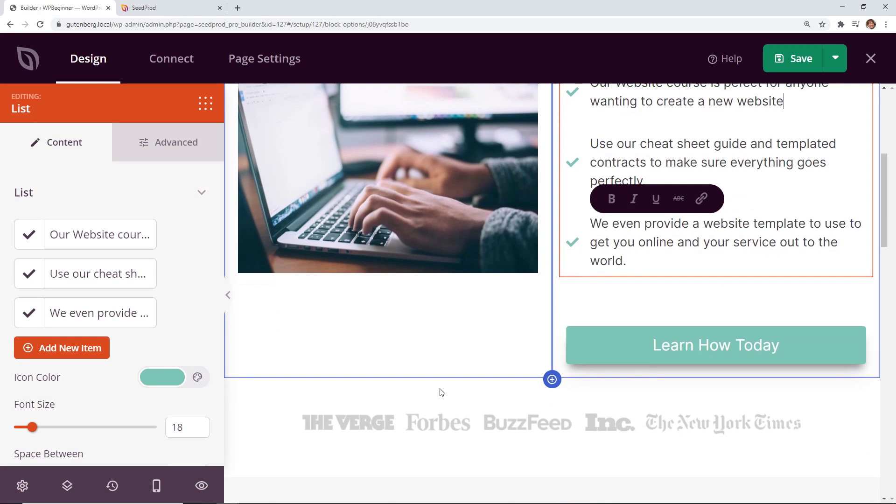
{"action": "left_click", "coordinate": [733, 346]}
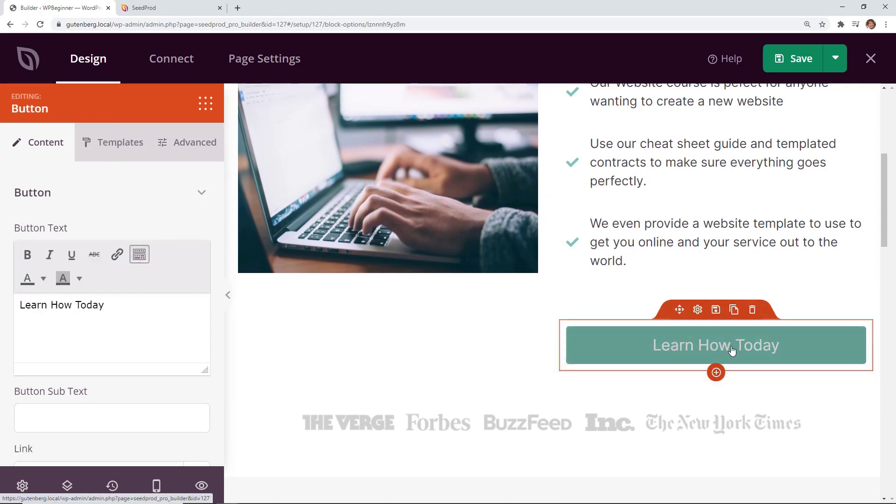
{"action": "triple_click", "coordinate": [70, 305]}
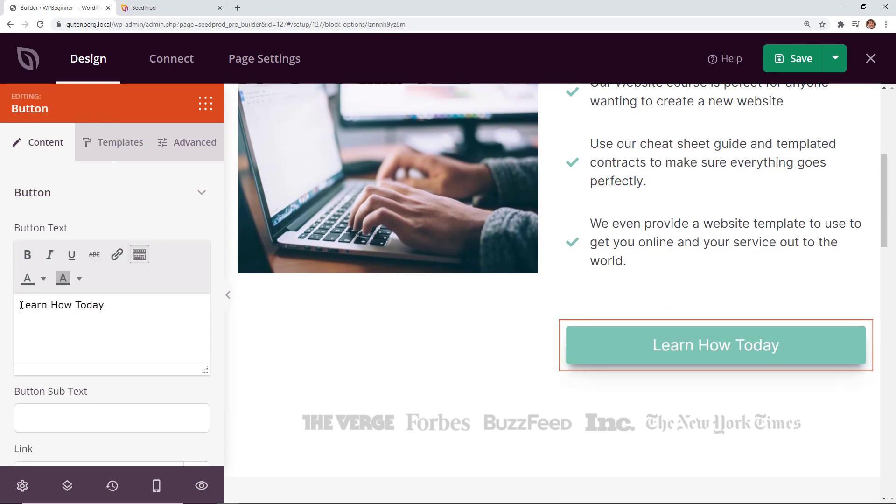
{"action": "type", "text": "Start earn"}
{"action": "key", "text": "BackSpace"}
{"action": "key", "text": "BackSpace"}
{"action": "key", "text": "BackSpace"}
{"action": "type", "text": "Learning"}
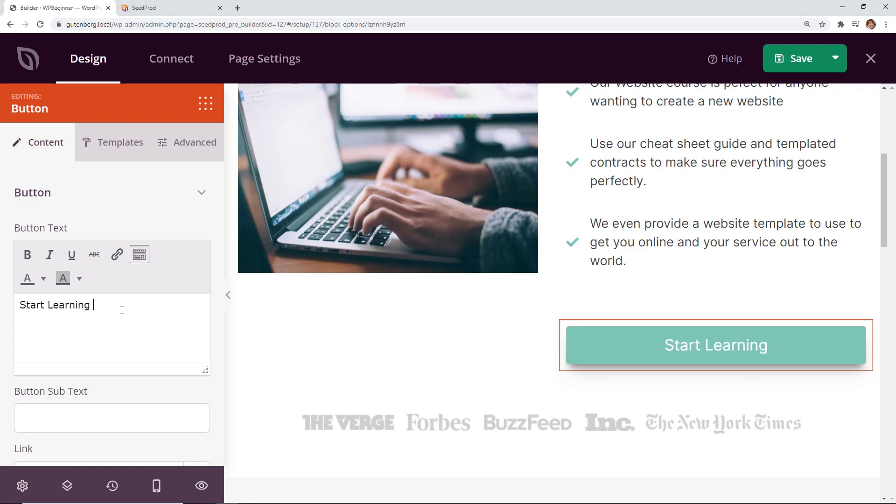
{"action": "type", "text": " Today"}
{"action": "scroll", "coordinate": [122, 306], "scroll_direction": "down", "scroll_amount": 2}
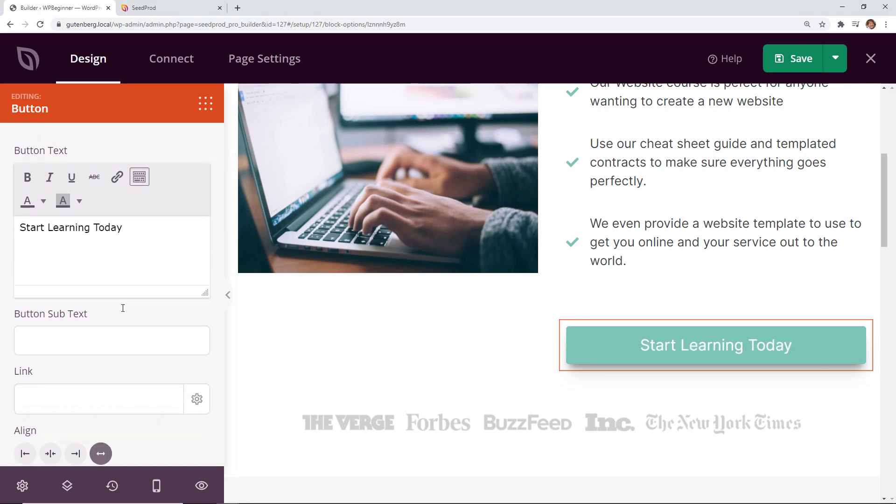
{"action": "scroll", "coordinate": [123, 308], "scroll_direction": "down", "scroll_amount": 2}
{"action": "left_click", "coordinate": [98, 336]}
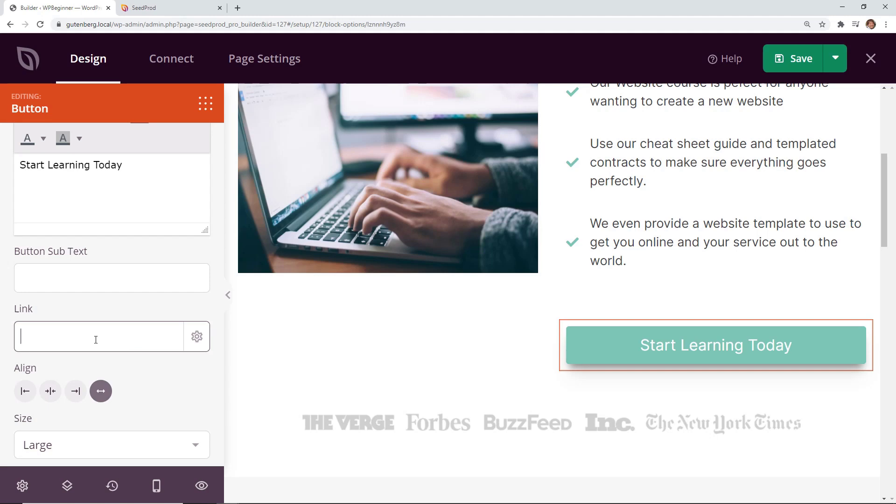
{"action": "type", "text": "https://gutenberg.local/sales"}
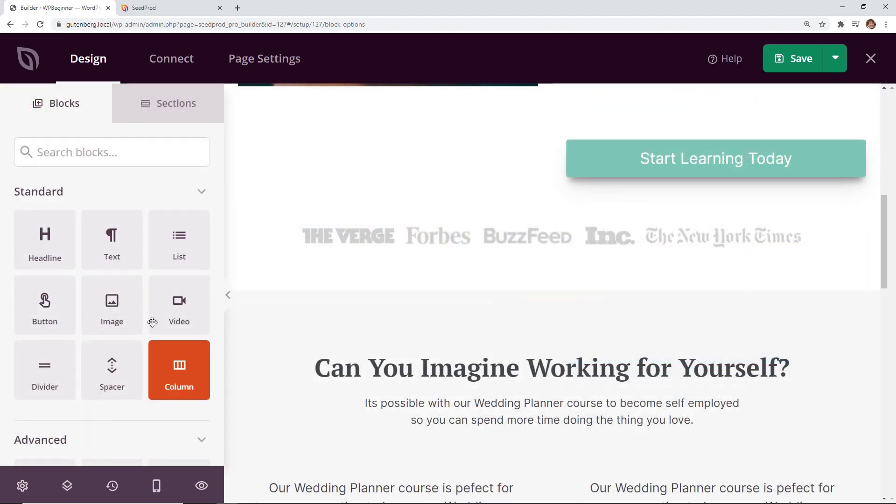
{"action": "scroll", "coordinate": [43, 212], "scroll_direction": "down", "scroll_amount": 1}
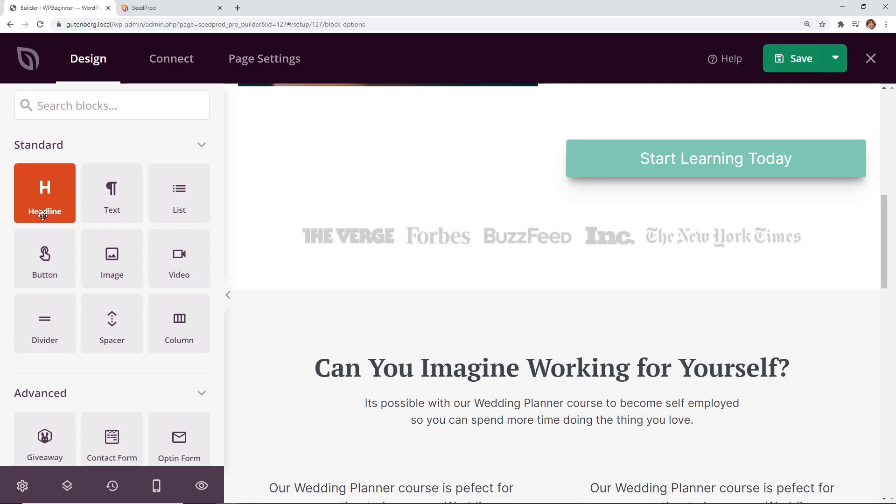
{"action": "scroll", "coordinate": [44, 212], "scroll_direction": "down", "scroll_amount": 3}
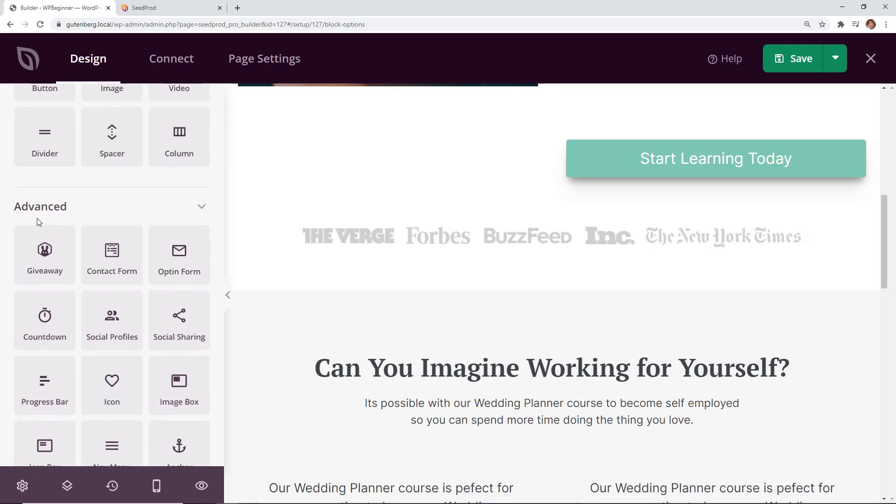
{"action": "scroll", "coordinate": [39, 222], "scroll_direction": "down", "scroll_amount": 2}
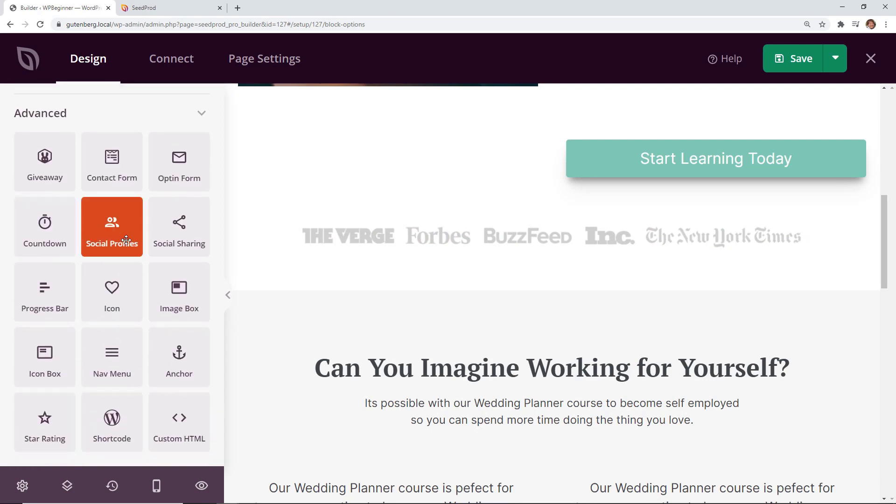
{"action": "scroll", "coordinate": [126, 239], "scroll_direction": "down", "scroll_amount": 2}
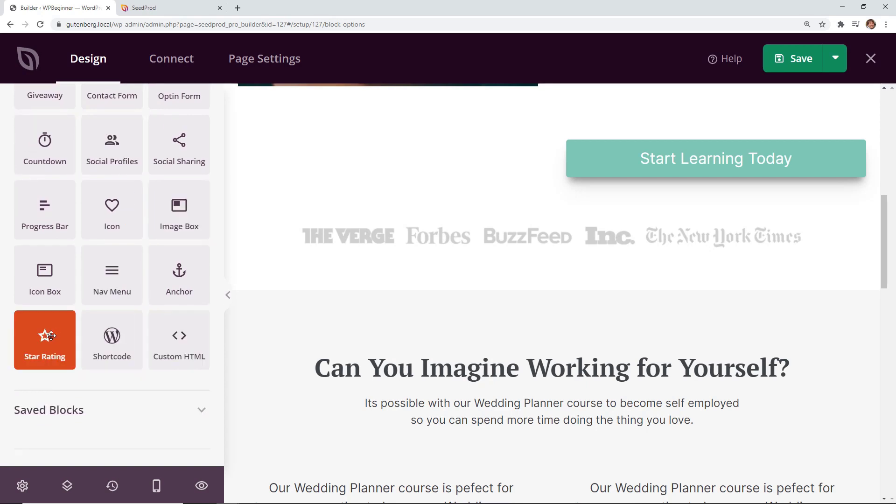
- Place a Star Rating block above the 'Can You Imagine Working for Yourself?' heading
{"action": "mouse_move", "coordinate": [45, 339]}
{"action": "left_mouse_down"}
{"action": "mouse_move", "coordinate": [431, 304]}
{"action": "mouse_move", "coordinate": [498, 308]}
{"action": "left_mouse_up"}
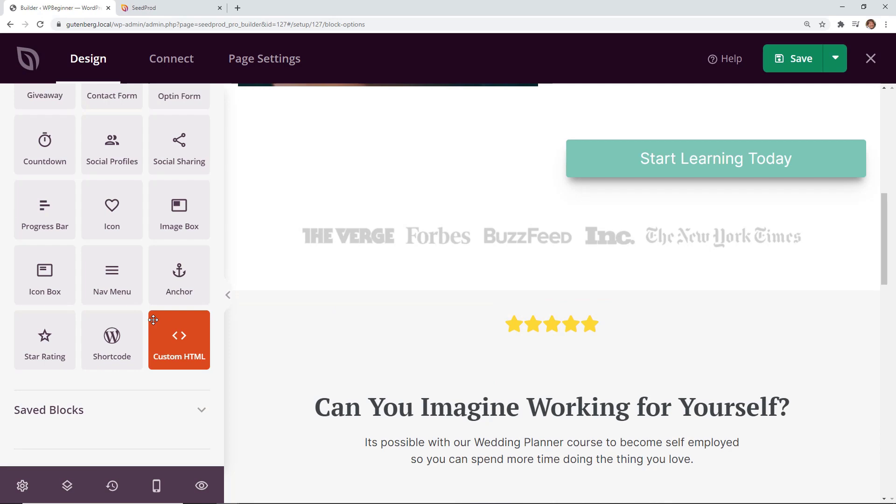
{"action": "scroll", "coordinate": [175, 315], "scroll_direction": "up", "scroll_amount": 5}
- Add a YouTube video below the logos row, try the Custom type, then undo back to YouTube
{"action": "left_click_drag", "start_coordinate": [191, 217], "coordinate": [547, 278]}
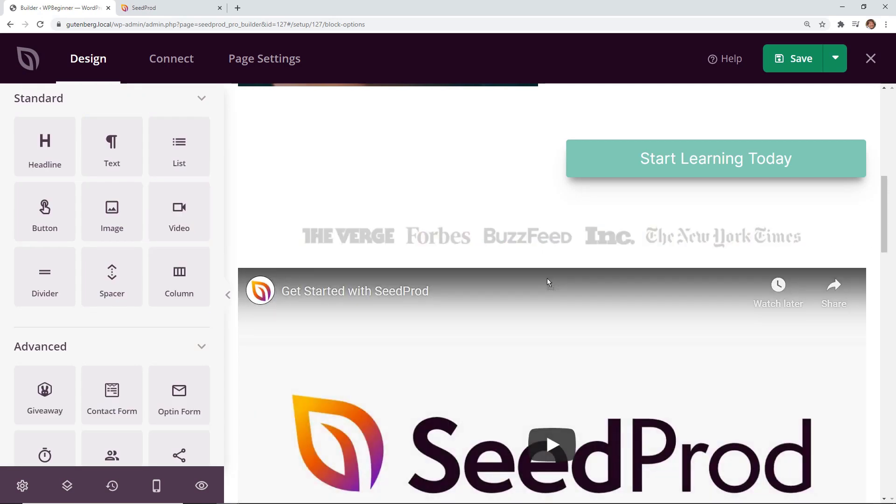
{"action": "scroll", "coordinate": [547, 278], "scroll_direction": "down", "scroll_amount": 1}
{"action": "scroll", "coordinate": [547, 278], "scroll_direction": "down", "scroll_amount": 2}
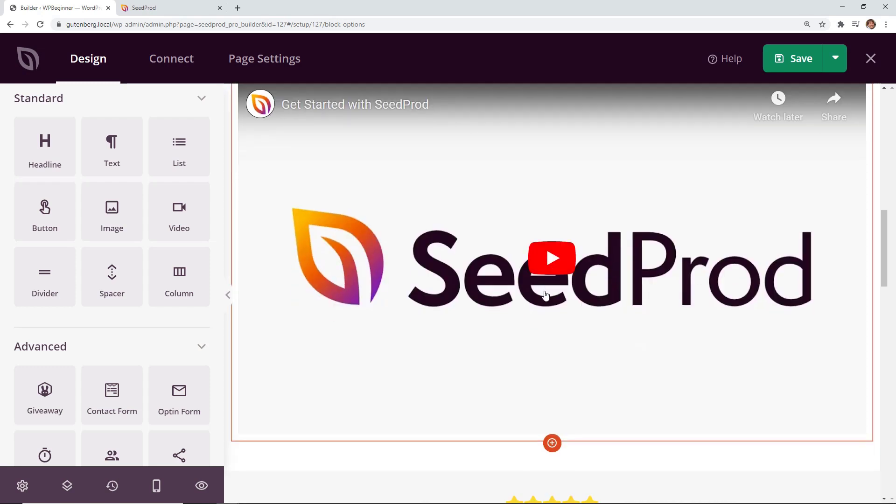
{"action": "scroll", "coordinate": [547, 278], "scroll_direction": "up", "scroll_amount": 2}
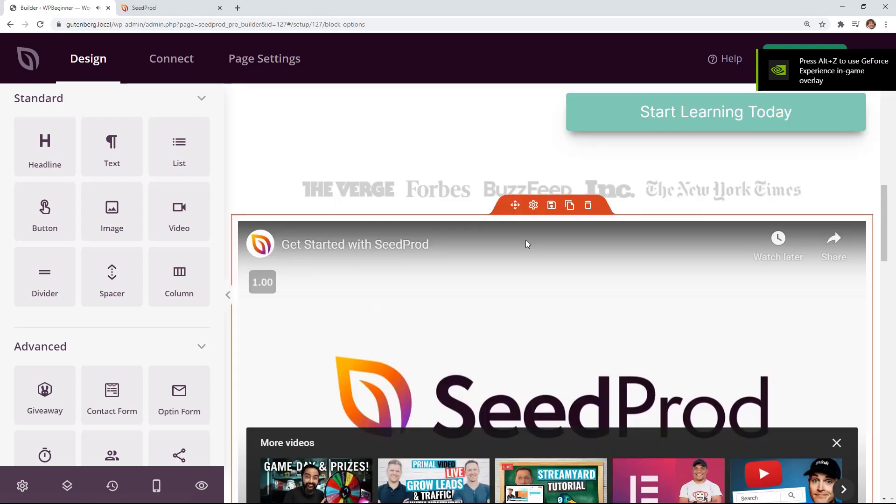
{"action": "left_click", "coordinate": [533, 206]}
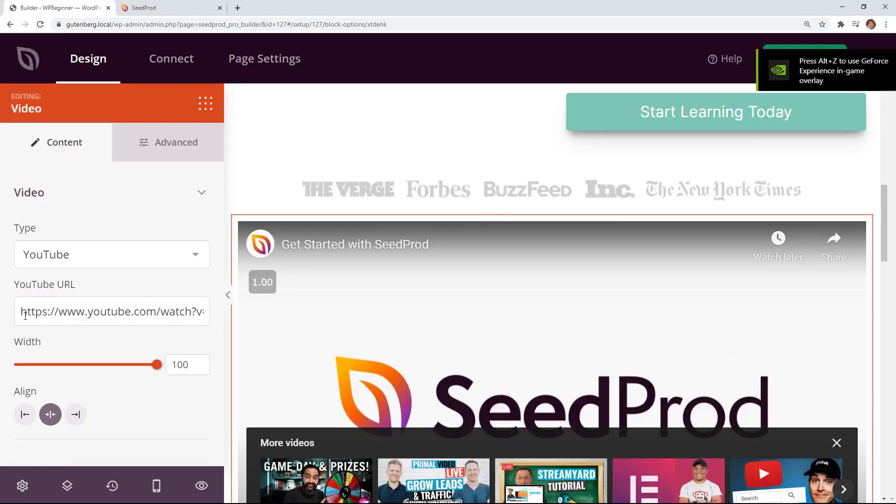
{"action": "left_click_drag", "start_coordinate": [20, 312], "coordinate": [243, 314]}
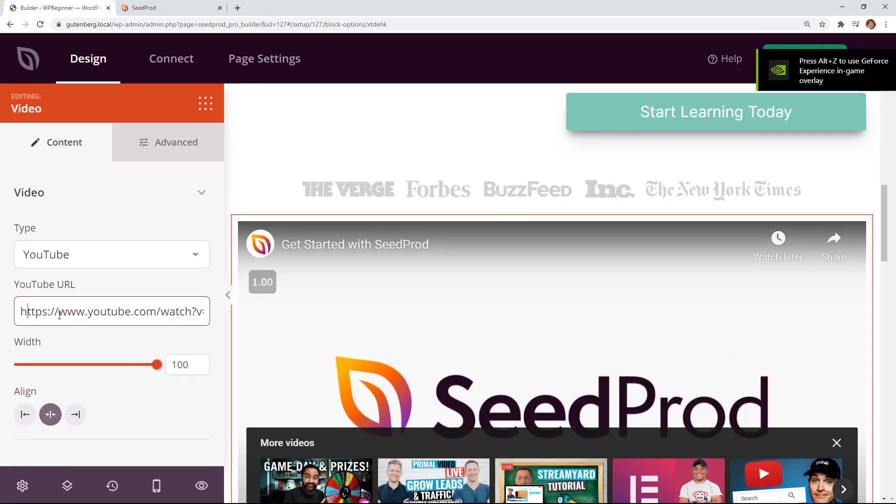
{"action": "left_click", "coordinate": [107, 255]}
{"action": "left_click", "coordinate": [45, 293]}
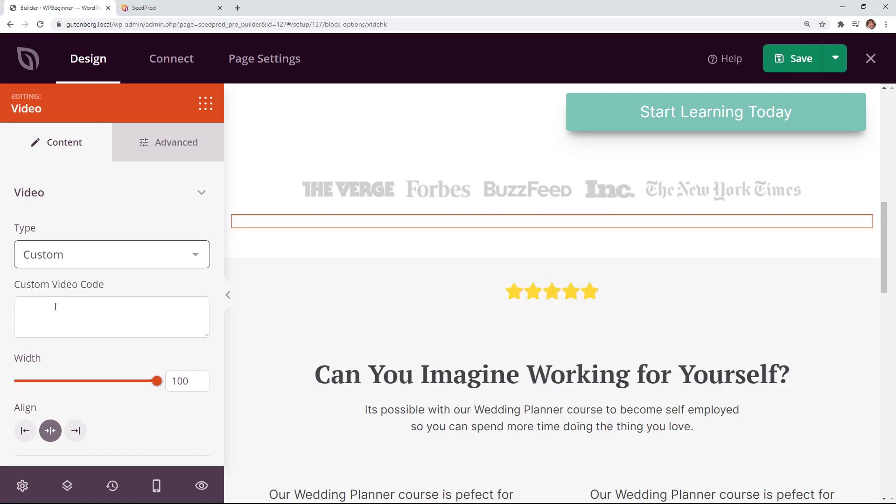
{"action": "left_click", "coordinate": [49, 313]}
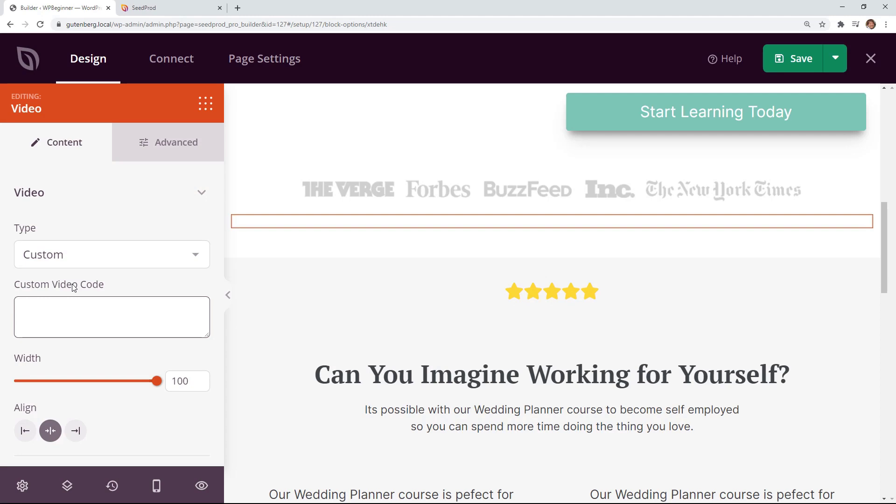
{"action": "key", "text": "ctrl+z"}
{"action": "scroll", "coordinate": [342, 294], "scroll_direction": "down", "scroll_amount": 5}
{"action": "scroll", "coordinate": [342, 294], "scroll_direction": "down", "scroll_amount": 3}
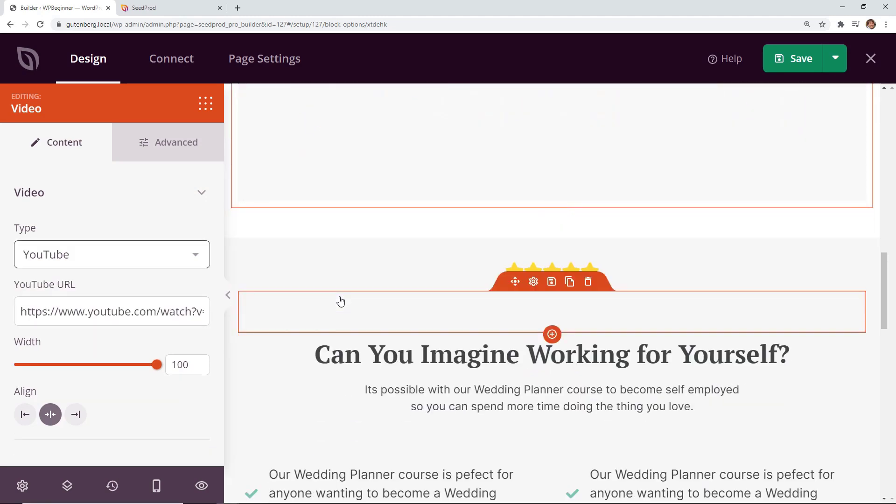
{"action": "scroll", "coordinate": [341, 302], "scroll_direction": "down", "scroll_amount": 3}
{"action": "scroll", "coordinate": [341, 301], "scroll_direction": "down", "scroll_amount": 3}
{"action": "scroll", "coordinate": [341, 301], "scroll_direction": "down", "scroll_amount": 3}
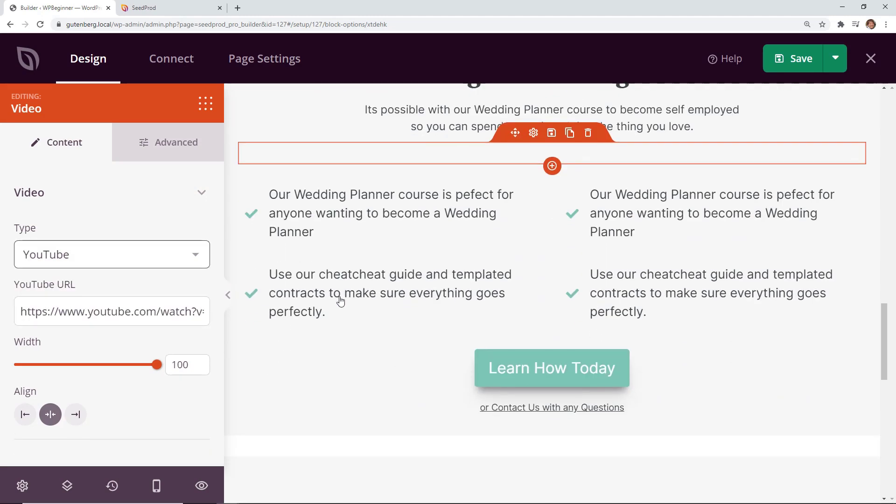
- Deselect the video and bring up the prebuilt Sections library
{"action": "left_click", "coordinate": [257, 204]}
{"action": "scroll", "coordinate": [258, 204], "scroll_direction": "down", "scroll_amount": 1}
{"action": "left_click", "coordinate": [176, 103]}
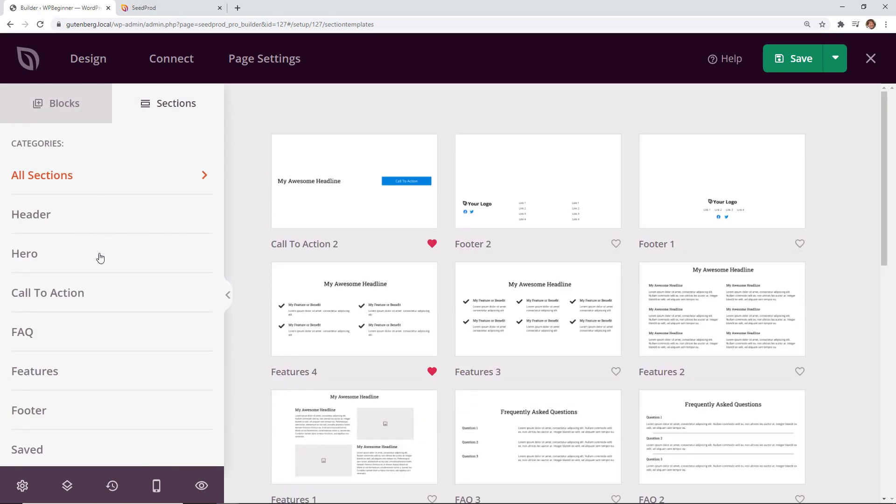
- Browse the FAQ, Call To Action and Hero section designs, then return to the block list
{"action": "left_click", "coordinate": [96, 338]}
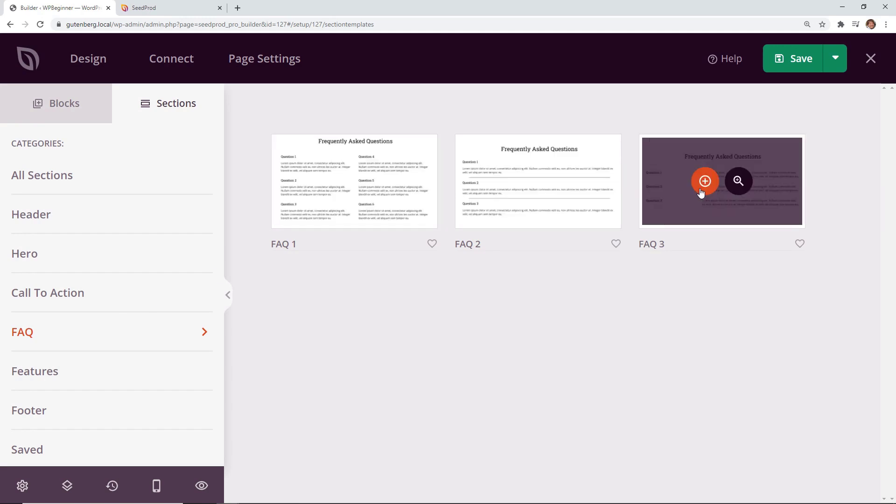
{"action": "mouse_move", "coordinate": [538, 181]}
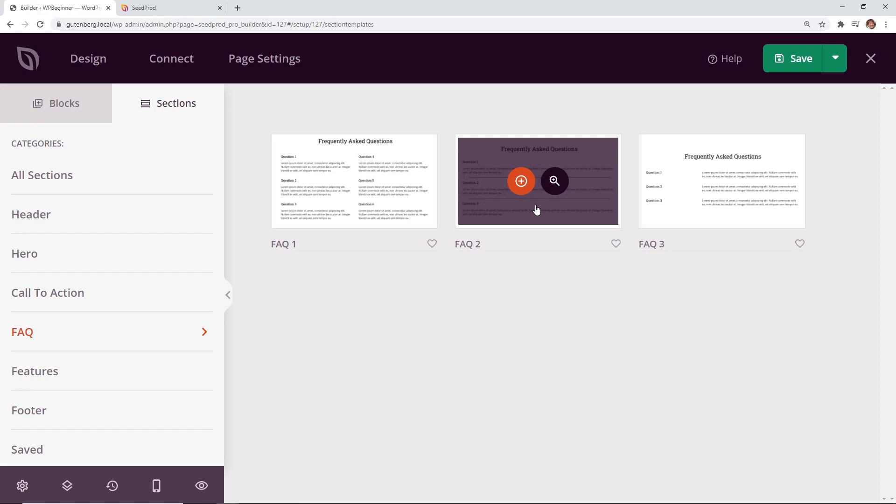
{"action": "left_click", "coordinate": [138, 305]}
{"action": "left_click", "coordinate": [127, 260]}
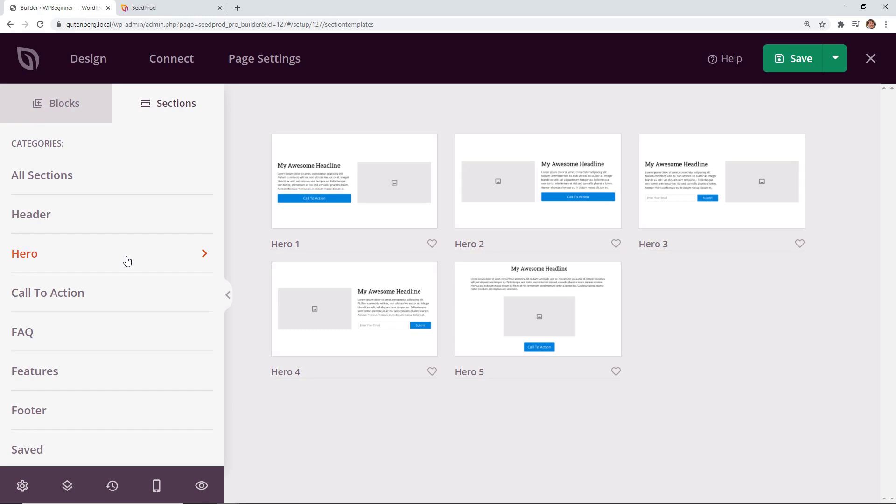
{"action": "scroll", "coordinate": [127, 261], "scroll_direction": "down", "scroll_amount": 2}
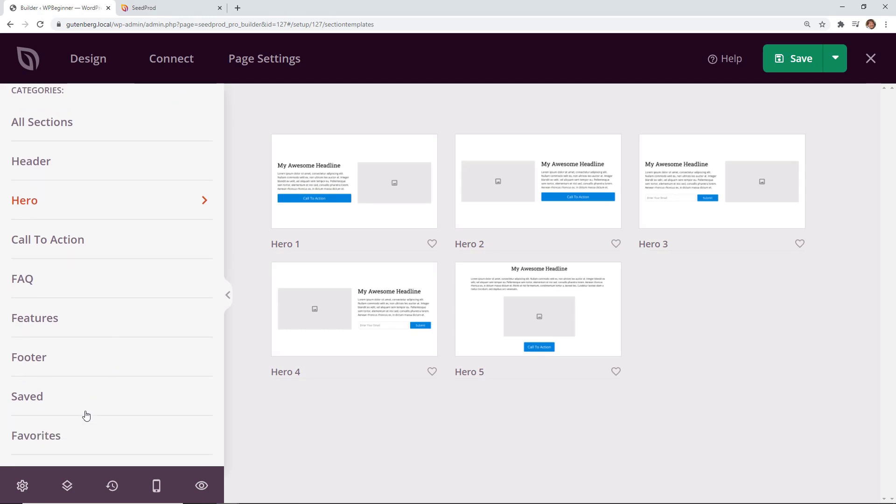
{"action": "scroll", "coordinate": [86, 416], "scroll_direction": "up", "scroll_amount": 1}
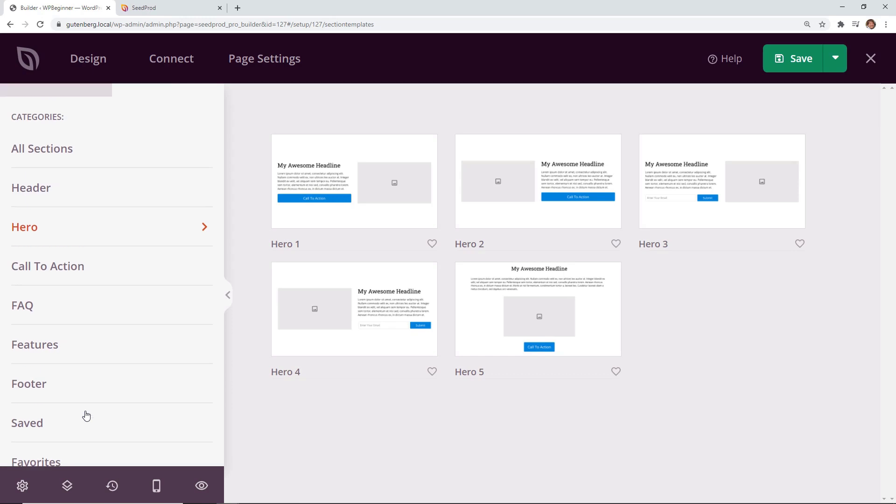
{"action": "scroll", "coordinate": [86, 415], "scroll_direction": "up", "scroll_amount": 1}
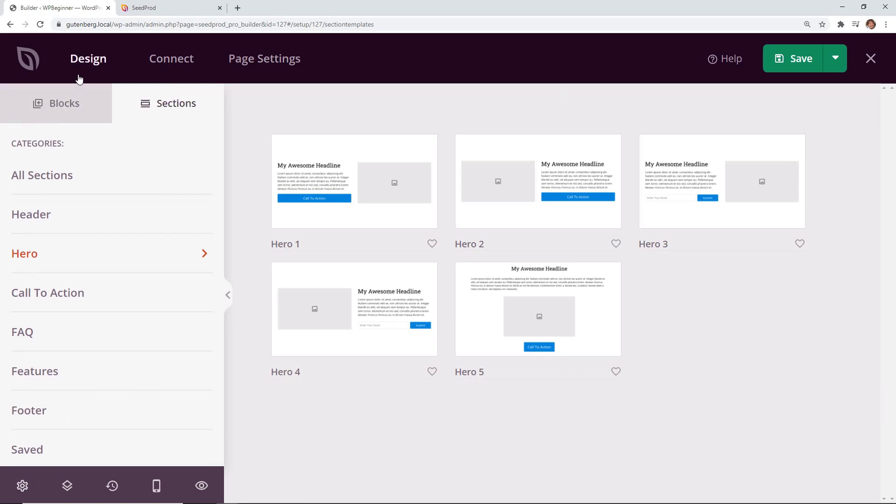
{"action": "left_click", "coordinate": [88, 58]}
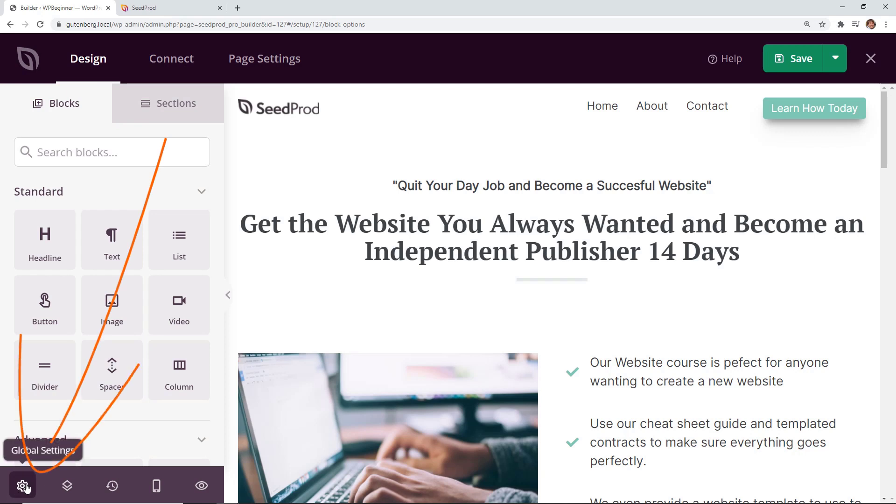
- Apply the brown and orange colour palette from the global colour settings
{"action": "left_click", "coordinate": [23, 486]}
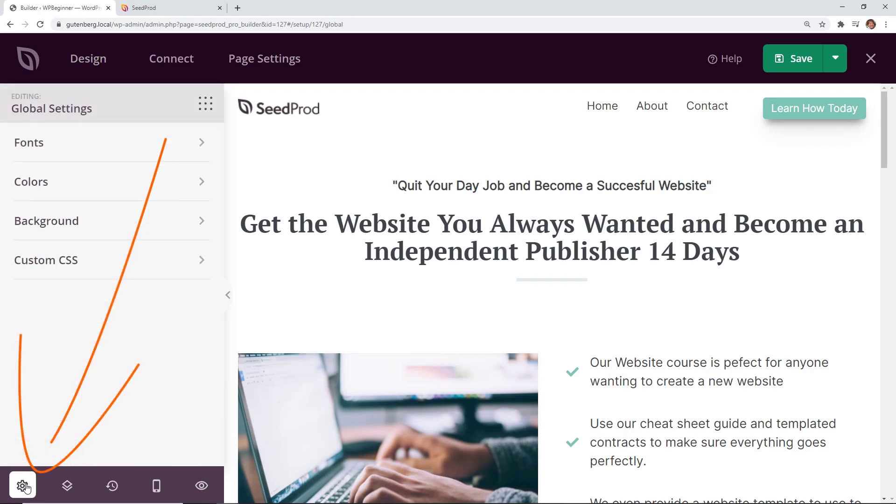
{"action": "left_click", "coordinate": [111, 190]}
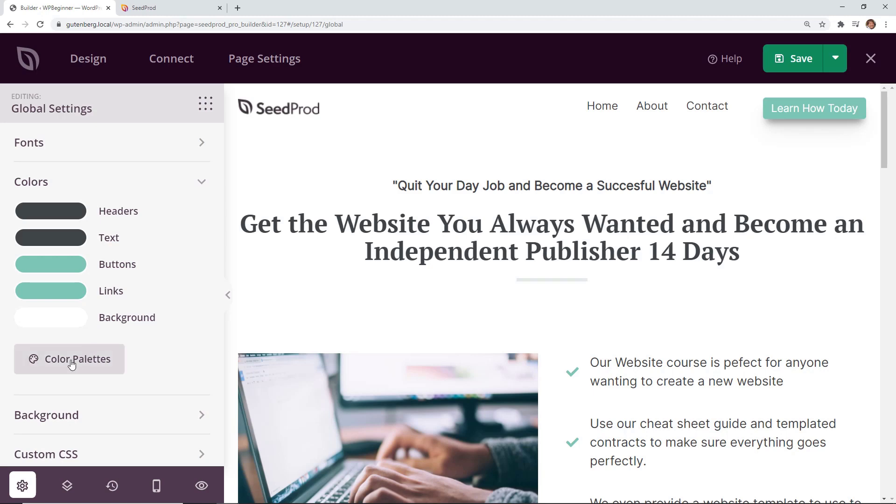
{"action": "scroll", "coordinate": [378, 309], "scroll_direction": "down", "scroll_amount": 2}
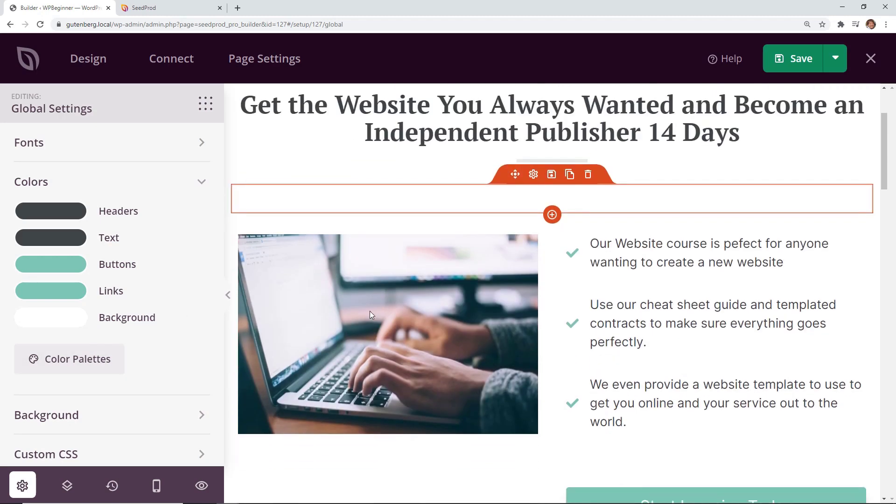
{"action": "left_click", "coordinate": [70, 358]}
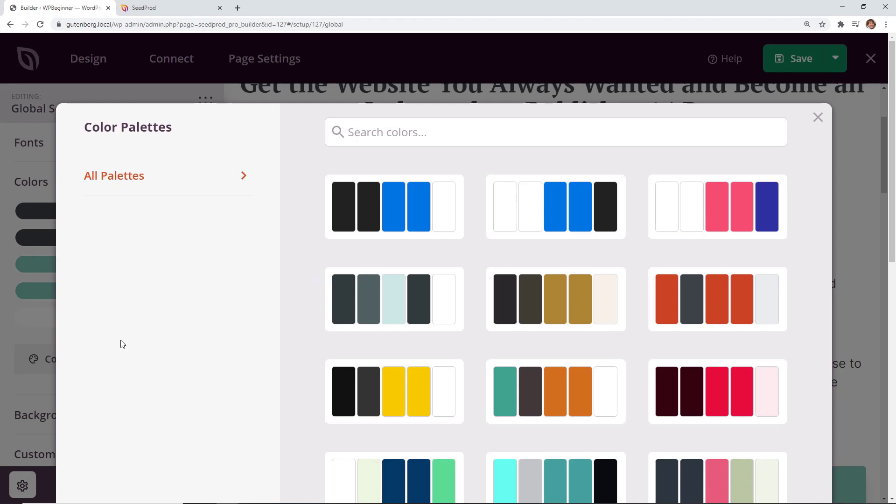
{"action": "scroll", "coordinate": [282, 278], "scroll_direction": "down", "scroll_amount": 3}
{"action": "scroll", "coordinate": [281, 279], "scroll_direction": "down", "scroll_amount": 3}
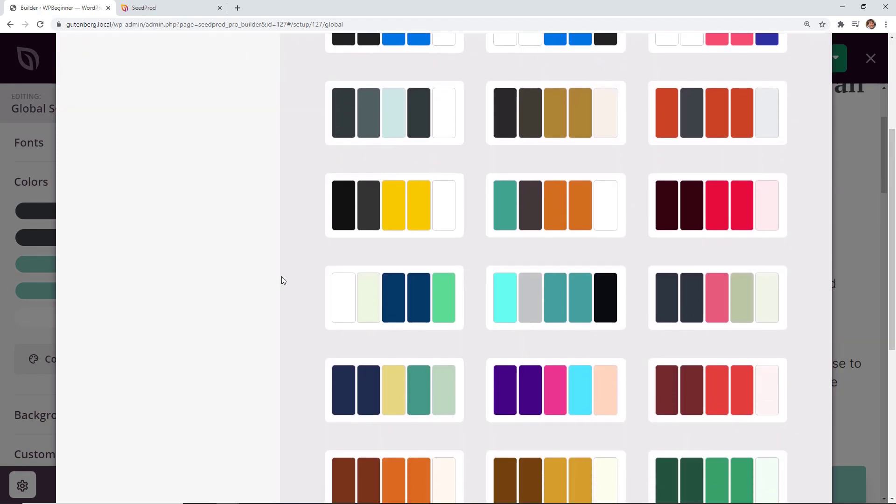
{"action": "scroll", "coordinate": [281, 279], "scroll_direction": "down", "scroll_amount": 2}
{"action": "scroll", "coordinate": [281, 279], "scroll_direction": "down", "scroll_amount": 2}
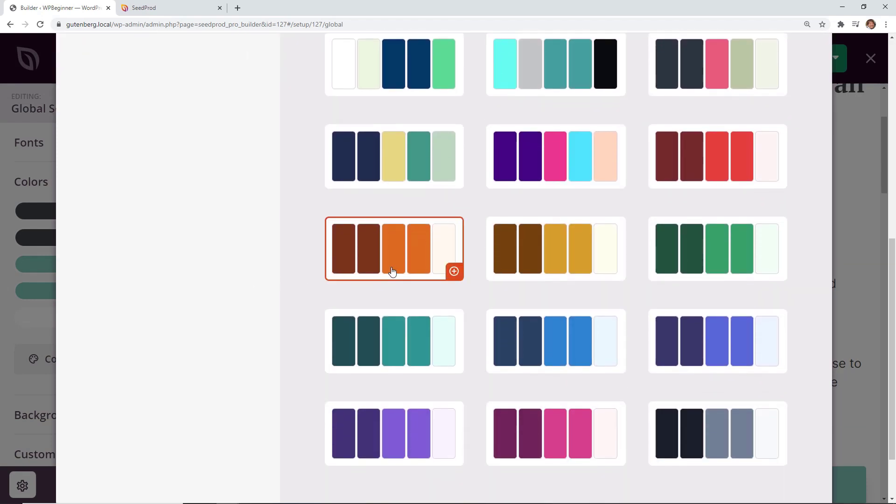
{"action": "left_click", "coordinate": [392, 271]}
{"action": "scroll", "coordinate": [393, 265], "scroll_direction": "up", "scroll_amount": 3}
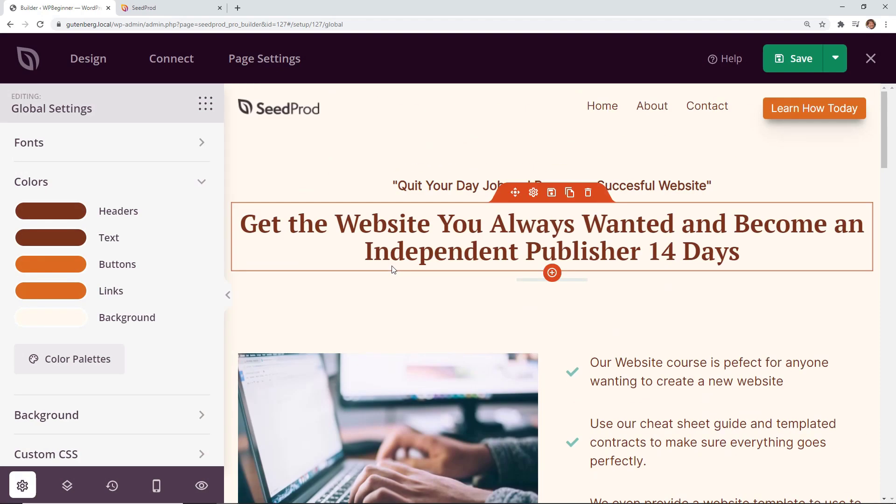
{"action": "left_click", "coordinate": [95, 143]}
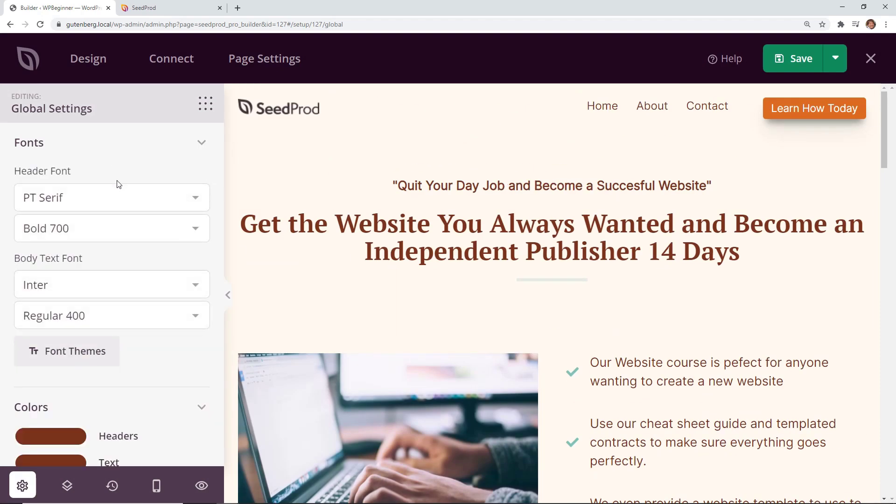
- Set the global heading font to Open Sans and the body text font to Lato
{"action": "left_click", "coordinate": [125, 198]}
{"action": "left_click", "coordinate": [96, 361]}
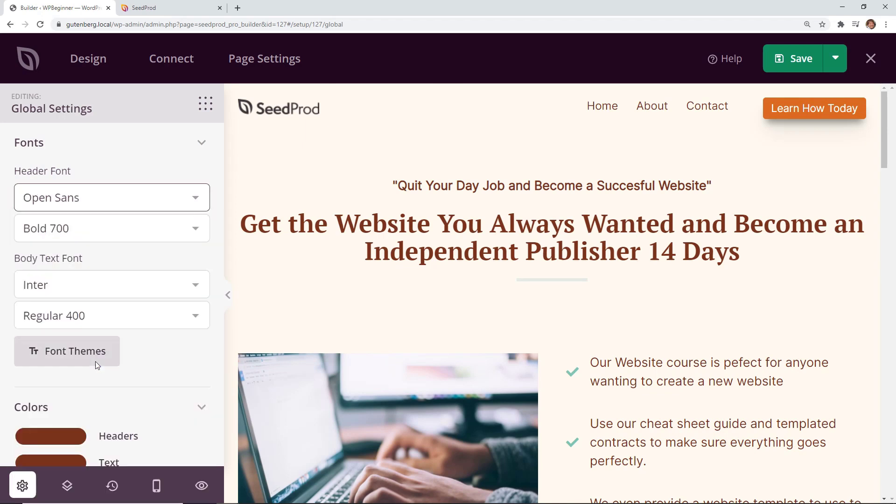
{"action": "left_click", "coordinate": [117, 285]}
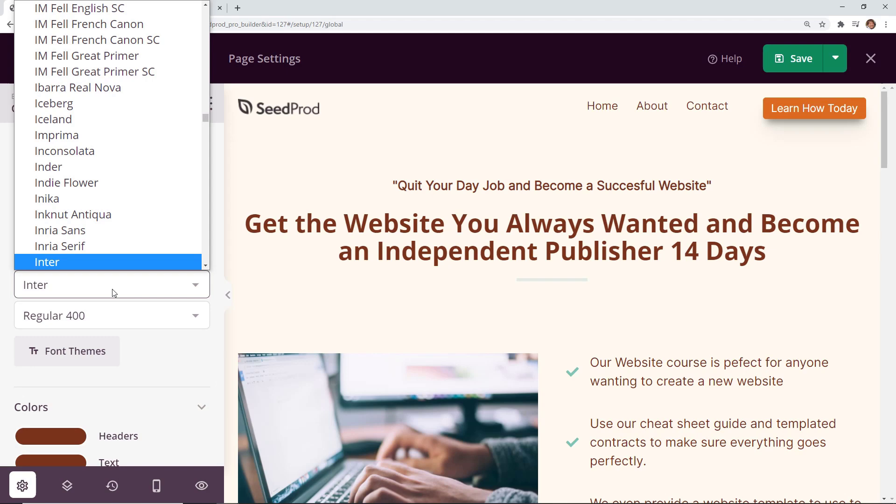
{"action": "scroll", "coordinate": [119, 232], "scroll_direction": "down", "scroll_amount": 5}
{"action": "scroll", "coordinate": [119, 231], "scroll_direction": "down", "scroll_amount": 5}
{"action": "scroll", "coordinate": [119, 231], "scroll_direction": "down", "scroll_amount": 5}
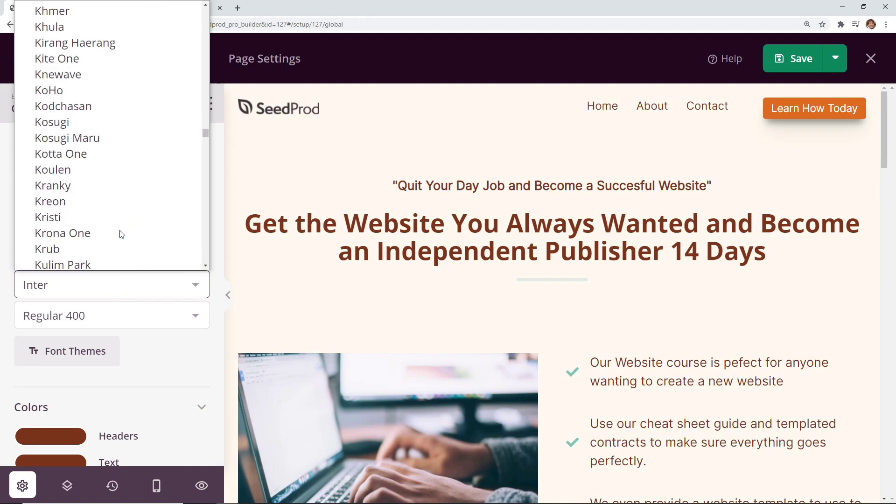
{"action": "scroll", "coordinate": [119, 232], "scroll_direction": "down", "scroll_amount": 5}
{"action": "left_click", "coordinate": [56, 67]}
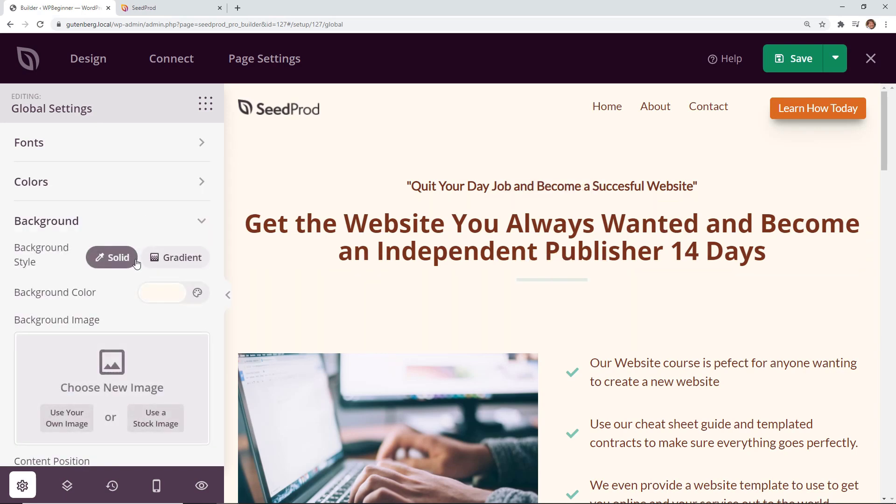
{"action": "scroll", "coordinate": [133, 266], "scroll_direction": "down", "scroll_amount": 1}
{"action": "scroll", "coordinate": [133, 259], "scroll_direction": "up", "scroll_amount": 1}
- View the revision history, preview the mobile layout, then switch back to desktop
{"action": "left_click", "coordinate": [112, 485]}
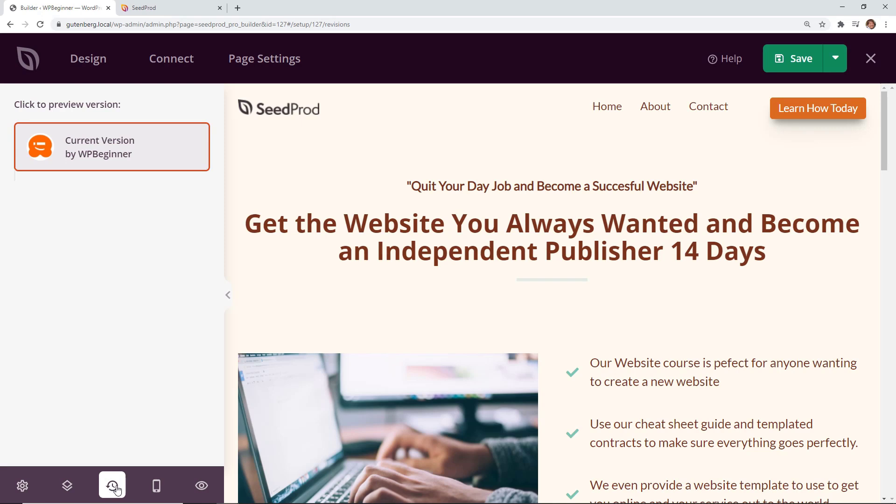
{"action": "left_click", "coordinate": [156, 486]}
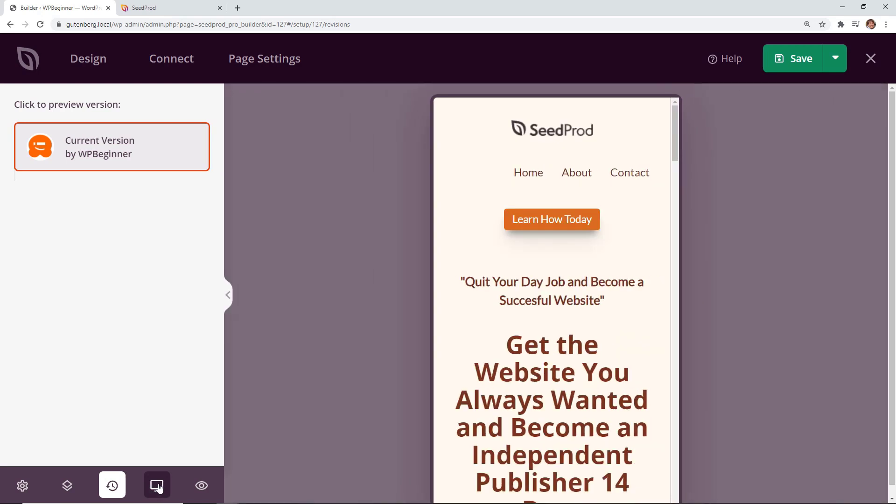
{"action": "scroll", "coordinate": [480, 346], "scroll_direction": "down", "scroll_amount": 2}
{"action": "scroll", "coordinate": [480, 346], "scroll_direction": "down", "scroll_amount": 3}
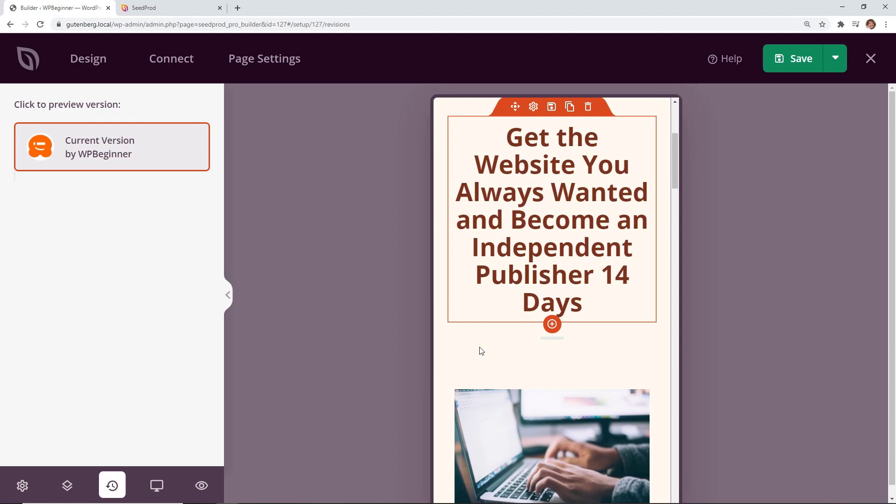
{"action": "scroll", "coordinate": [480, 346], "scroll_direction": "down", "scroll_amount": 3}
{"action": "scroll", "coordinate": [480, 346], "scroll_direction": "down", "scroll_amount": 5}
{"action": "scroll", "coordinate": [480, 347], "scroll_direction": "down", "scroll_amount": 3}
{"action": "scroll", "coordinate": [480, 347], "scroll_direction": "up", "scroll_amount": 5}
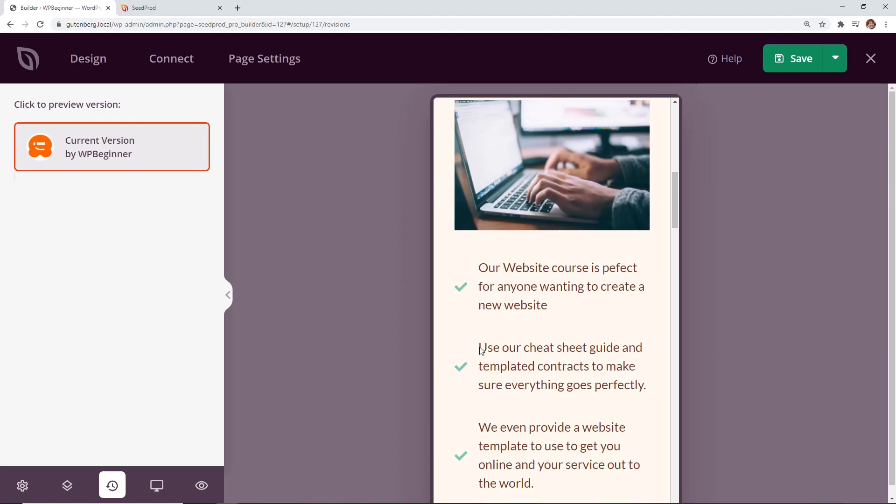
{"action": "scroll", "coordinate": [420, 371], "scroll_direction": "up", "scroll_amount": 5}
{"action": "left_click", "coordinate": [332, 391]}
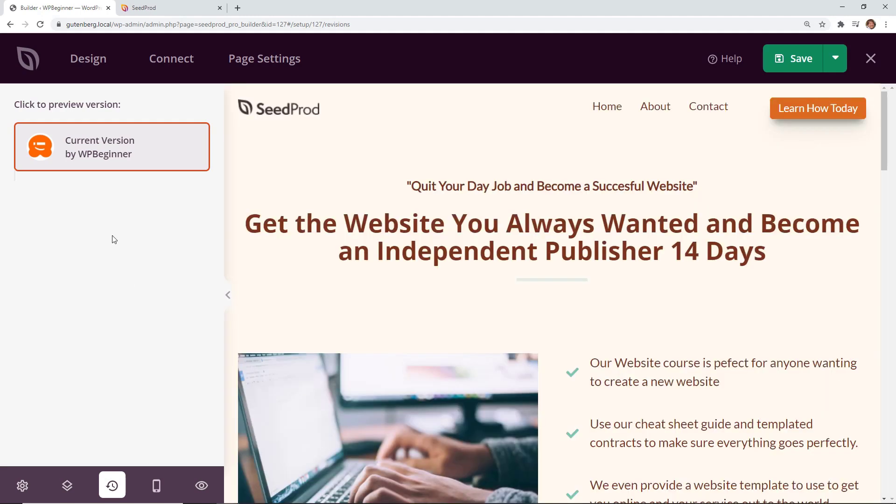
- Review the Connect integrations, then show the Page Settings with title, URL and status
{"action": "left_click", "coordinate": [150, 61]}
{"action": "scroll", "coordinate": [189, 127], "scroll_direction": "down", "scroll_amount": 5}
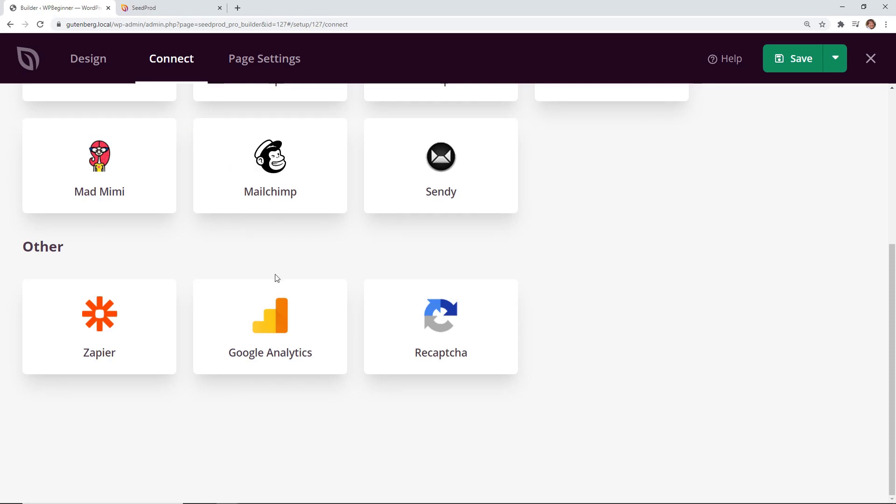
{"action": "scroll", "coordinate": [274, 279], "scroll_direction": "up", "scroll_amount": 5}
{"action": "scroll", "coordinate": [275, 279], "scroll_direction": "down", "scroll_amount": 1}
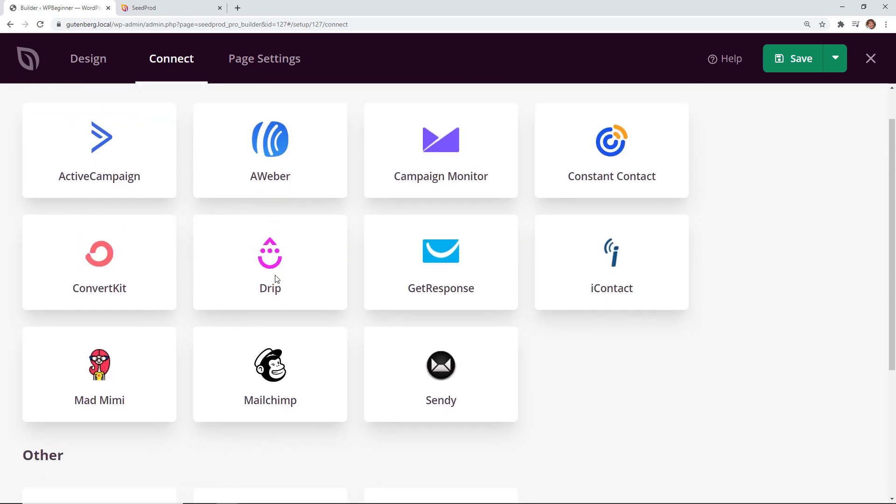
{"action": "scroll", "coordinate": [276, 279], "scroll_direction": "down", "scroll_amount": 3}
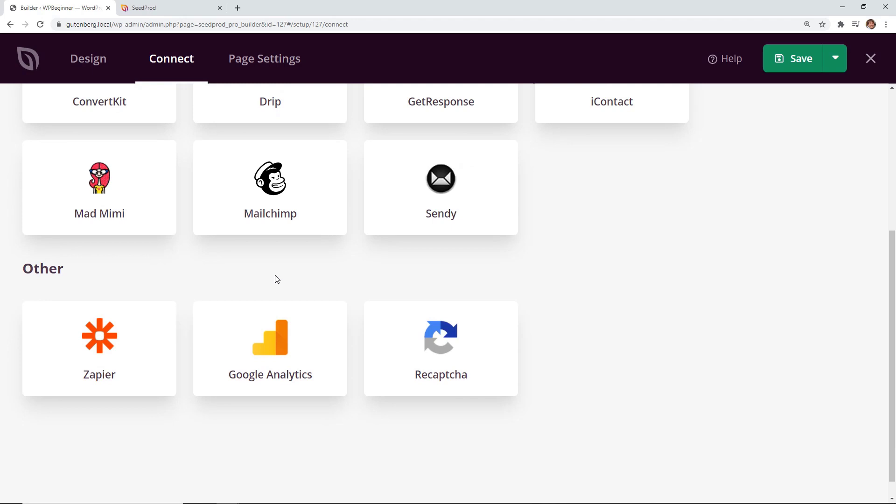
{"action": "scroll", "coordinate": [275, 279], "scroll_direction": "up", "scroll_amount": 5}
{"action": "left_click", "coordinate": [264, 58]}
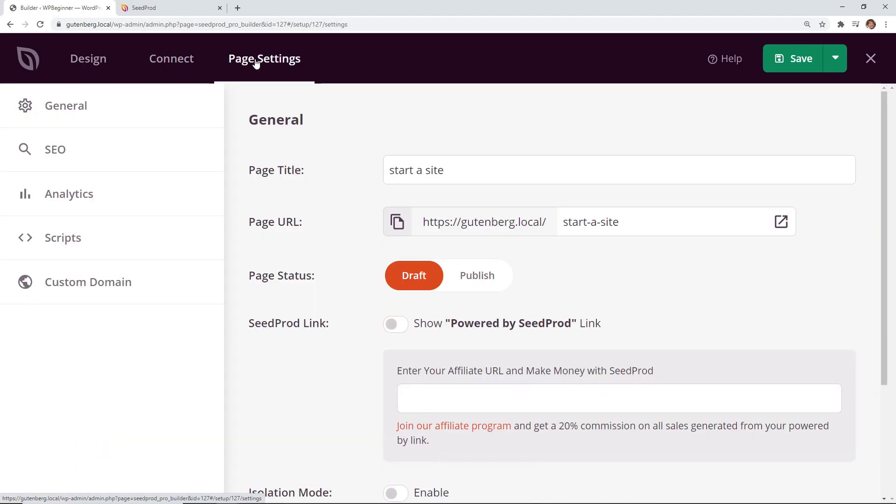
- Replace the page title with the capitalised 'Start a Site'
{"action": "left_click", "coordinate": [448, 169]}
{"action": "key", "text": "ctrl+a"}
{"action": "type", "text": "Start "}
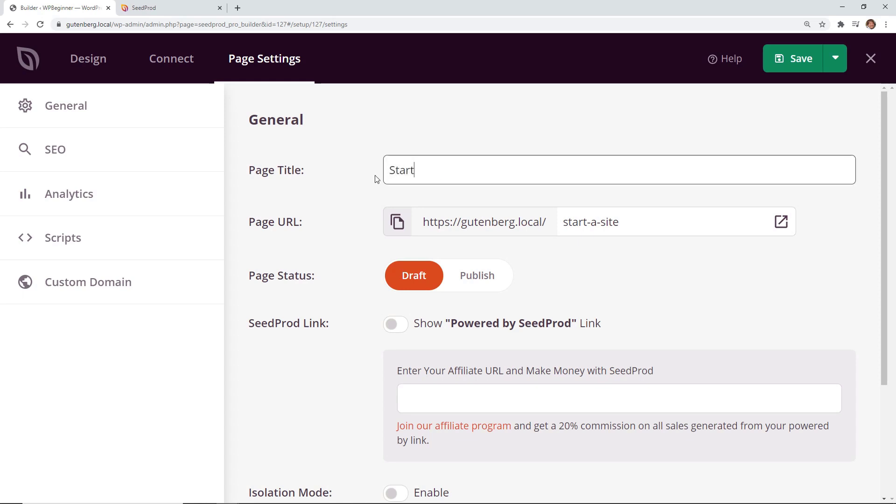
{"action": "type", "text": "a Site"}
{"action": "scroll", "coordinate": [608, 259], "scroll_direction": "down", "scroll_amount": 2}
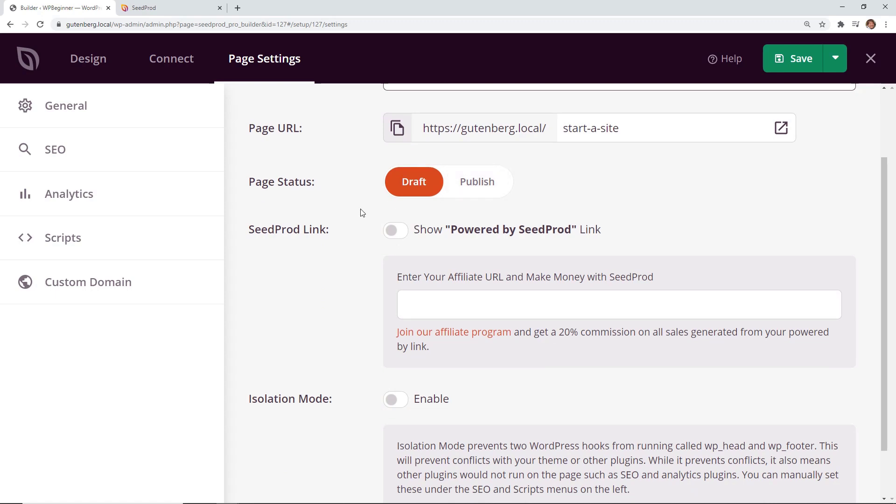
{"action": "scroll", "coordinate": [362, 213], "scroll_direction": "down", "scroll_amount": 1}
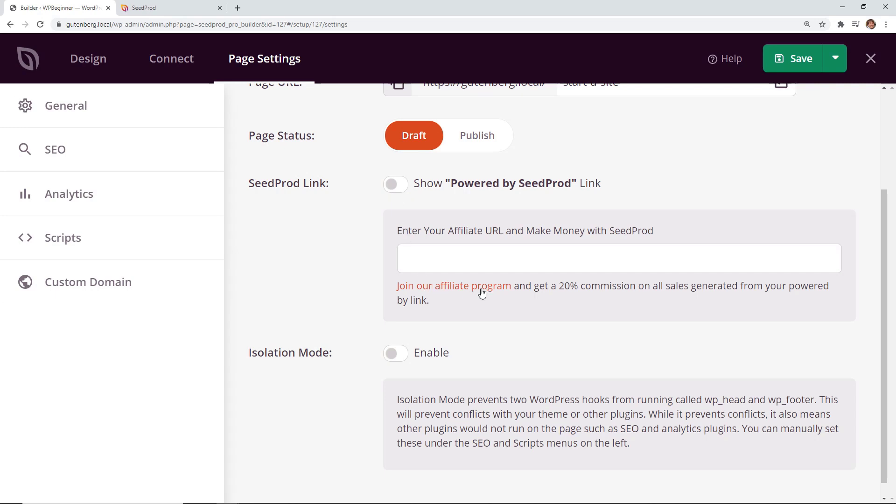
{"action": "scroll", "coordinate": [325, 260], "scroll_direction": "up", "scroll_amount": 1}
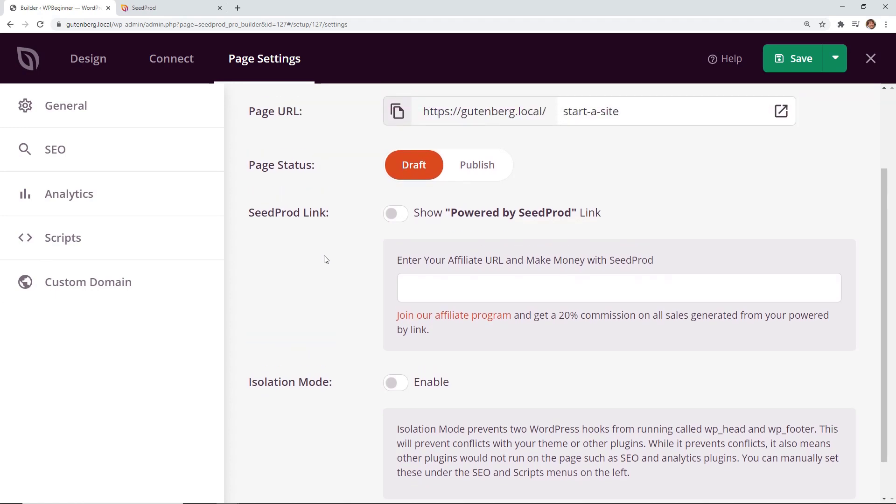
{"action": "scroll", "coordinate": [325, 259], "scroll_direction": "up", "scroll_amount": 3}
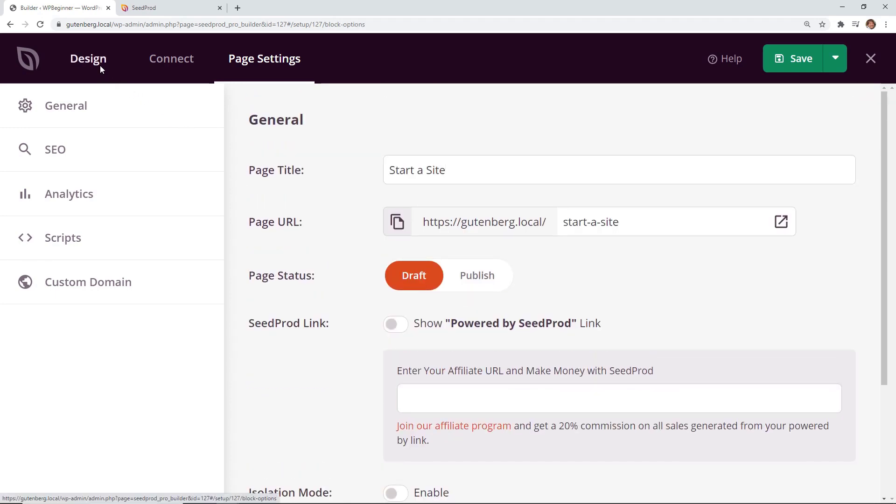
- Save the landing page from the Design view and publish it
{"action": "left_click", "coordinate": [99, 65]}
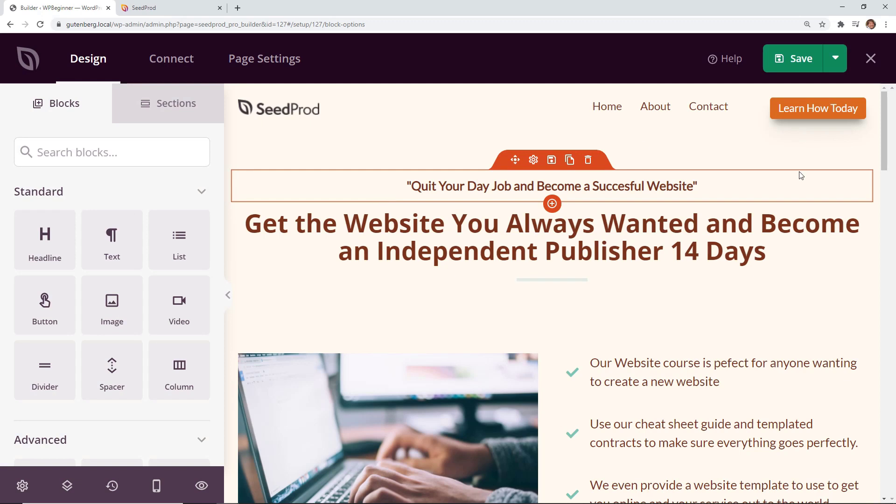
{"action": "left_click", "coordinate": [793, 58]}
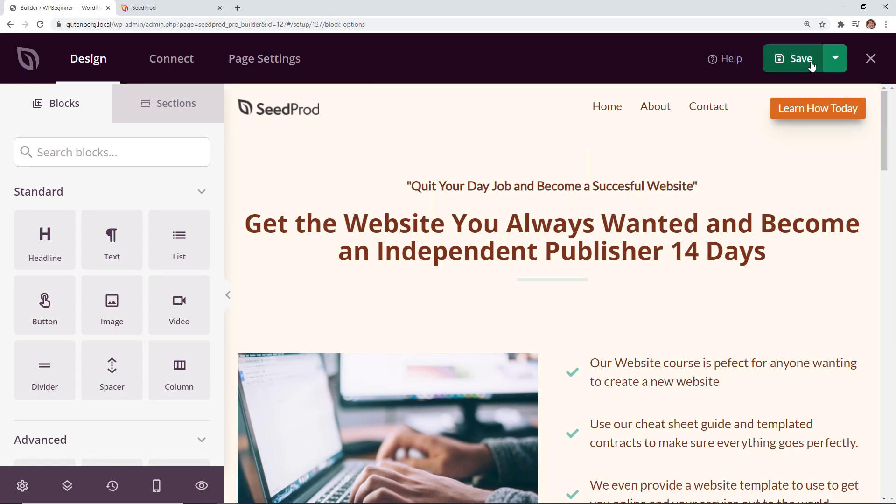
{"action": "left_click", "coordinate": [838, 62]}
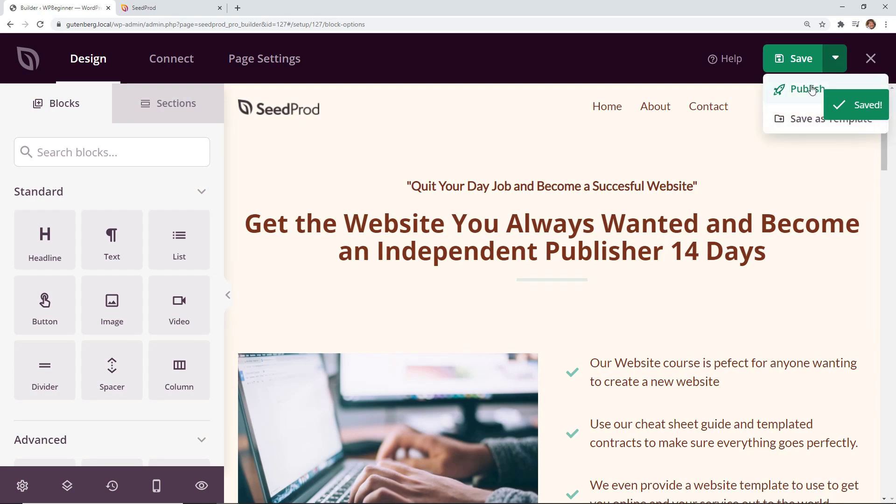
{"action": "left_click", "coordinate": [812, 90]}
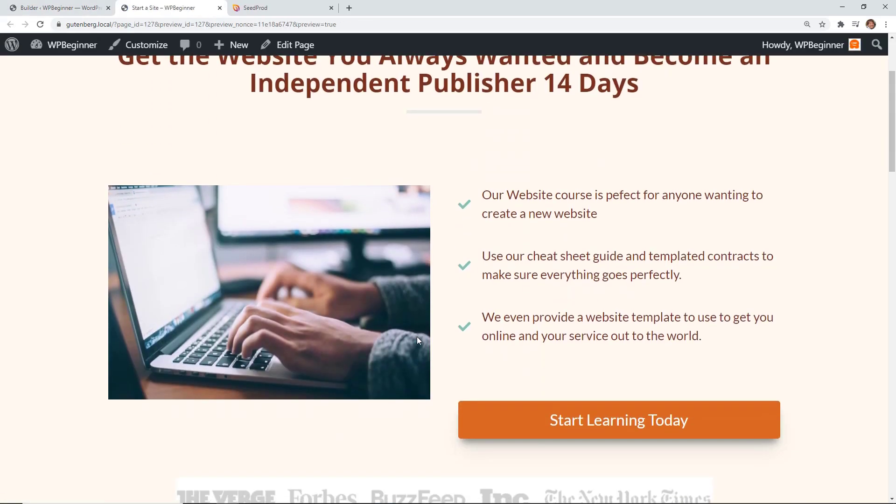
{"action": "scroll", "coordinate": [417, 341], "scroll_direction": "down", "scroll_amount": 3}
{"action": "scroll", "coordinate": [417, 340], "scroll_direction": "down", "scroll_amount": 1}
{"action": "scroll", "coordinate": [417, 342], "scroll_direction": "down", "scroll_amount": 3}
{"action": "scroll", "coordinate": [417, 341], "scroll_direction": "down", "scroll_amount": 2}
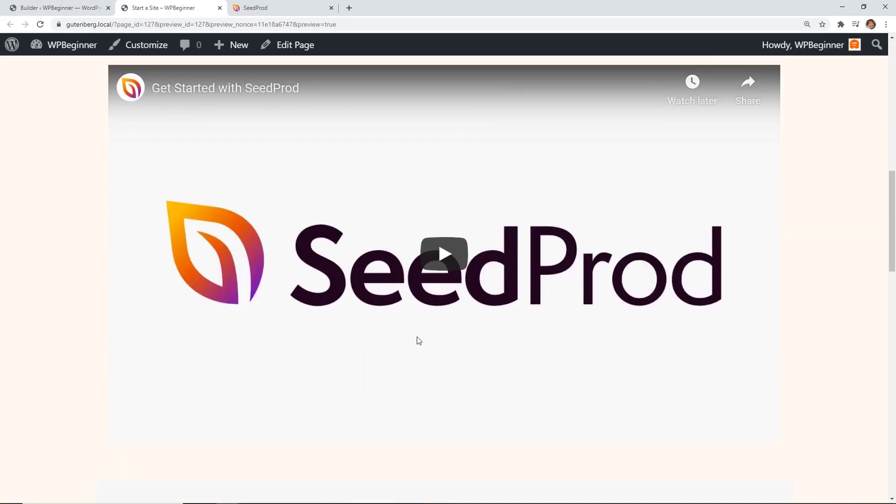
- Return to the builder and dismiss the published confirmation
{"action": "left_click", "coordinate": [56, 7]}
{"action": "left_click", "coordinate": [499, 343]}
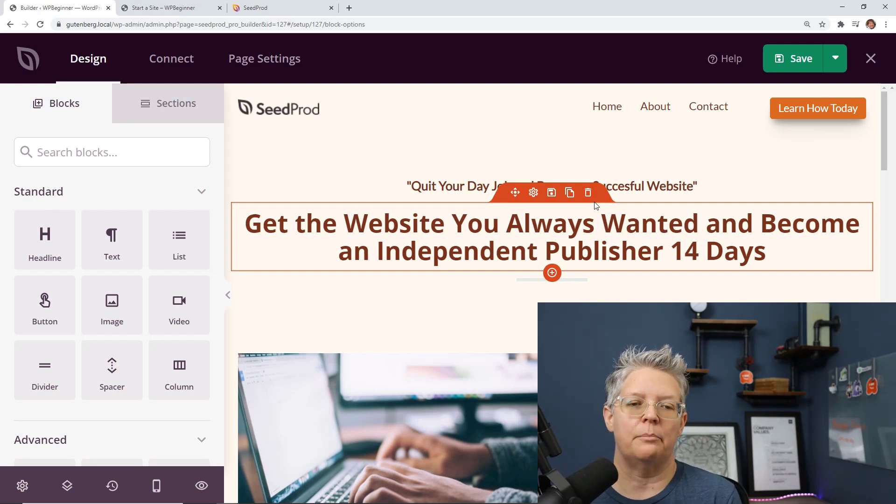
{"action": "mouse_move", "coordinate": [811, 109]}
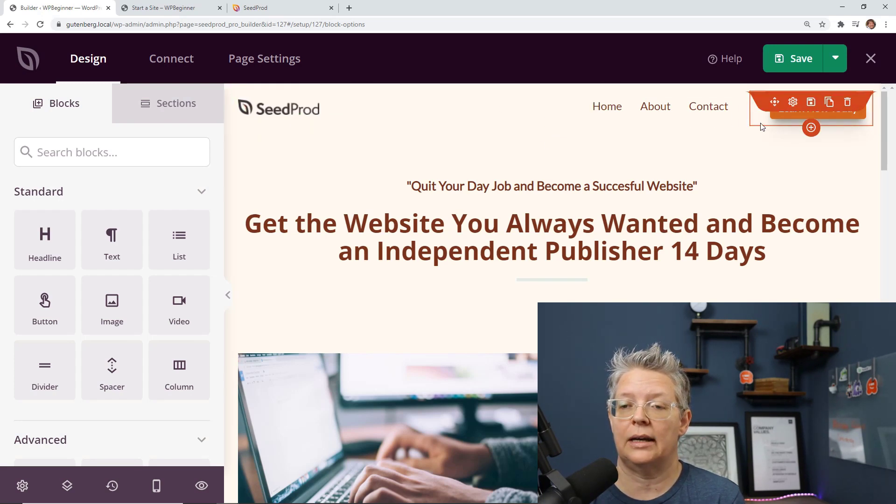
- Delete the top navigation header row with logo and menu links
{"action": "left_click", "coordinate": [589, 95]}
{"action": "key", "text": "Return"}
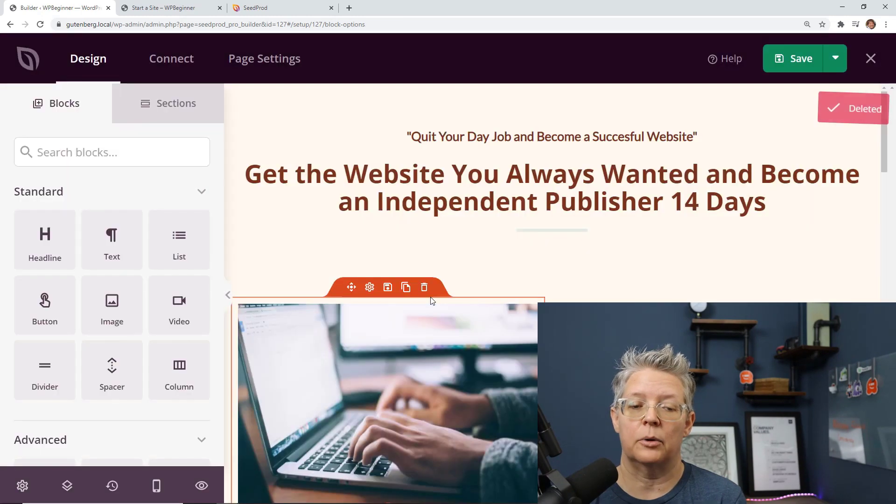
{"action": "mouse_move", "coordinate": [551, 187]}
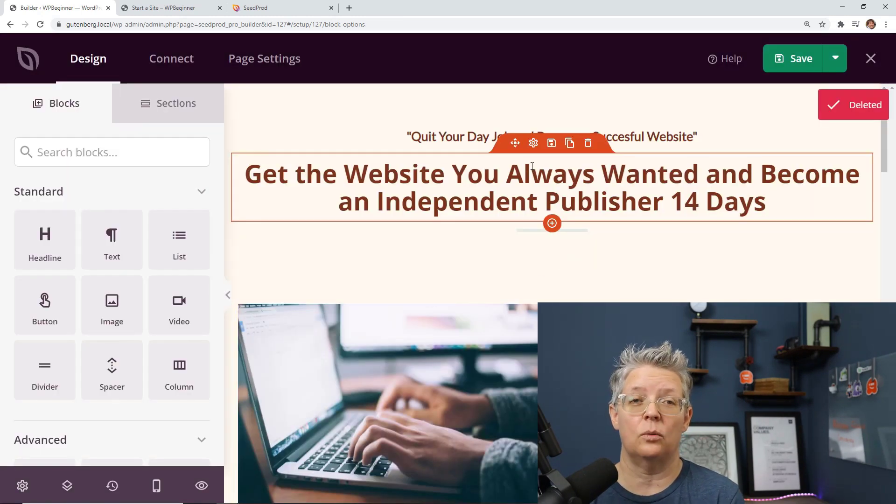
{"action": "scroll", "coordinate": [545, 168], "scroll_direction": "down", "scroll_amount": 3}
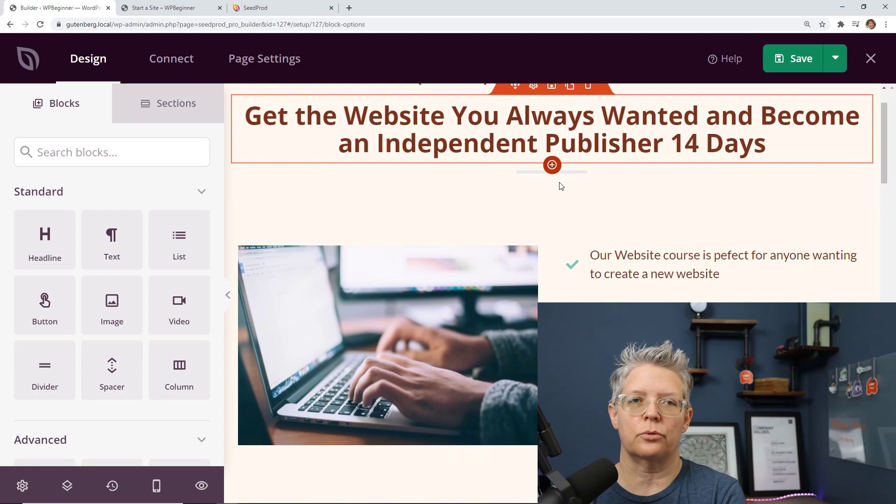
{"action": "scroll", "coordinate": [553, 175], "scroll_direction": "down", "scroll_amount": 3}
{"action": "scroll", "coordinate": [560, 188], "scroll_direction": "down", "scroll_amount": 3}
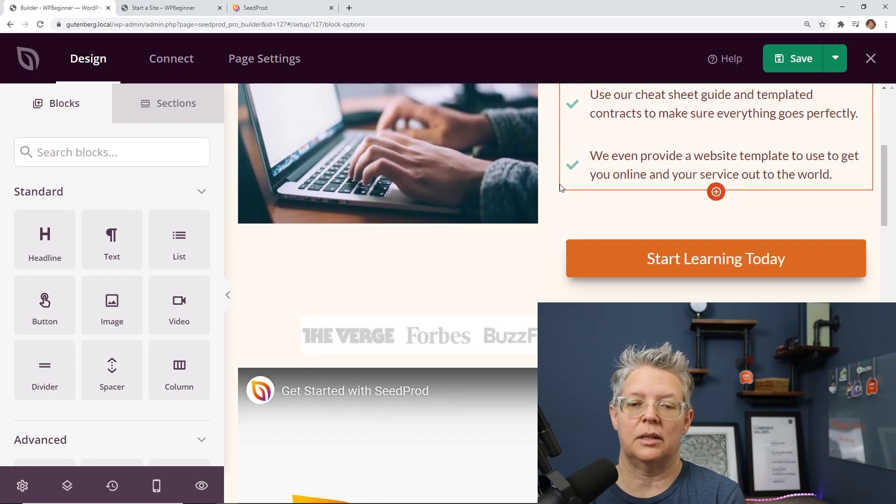
{"action": "scroll", "coordinate": [560, 187], "scroll_direction": "down", "scroll_amount": 3}
{"action": "scroll", "coordinate": [560, 188], "scroll_direction": "down", "scroll_amount": 3}
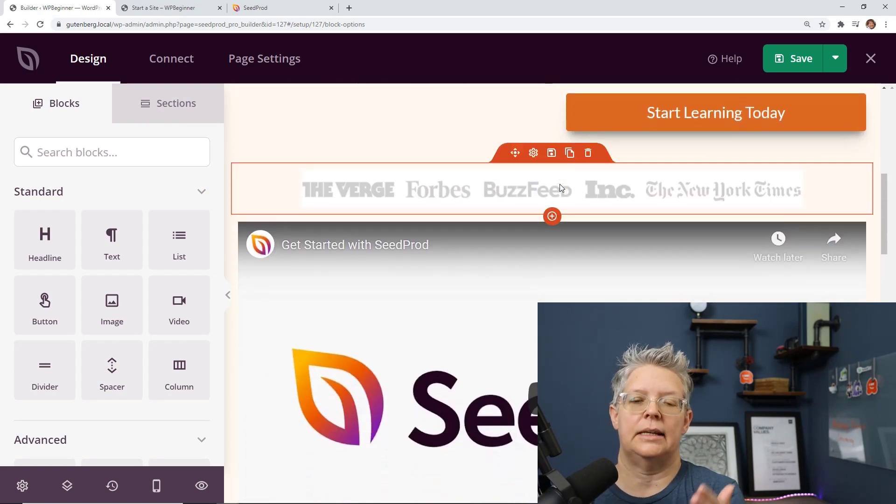
{"action": "scroll", "coordinate": [559, 185], "scroll_direction": "down", "scroll_amount": 2}
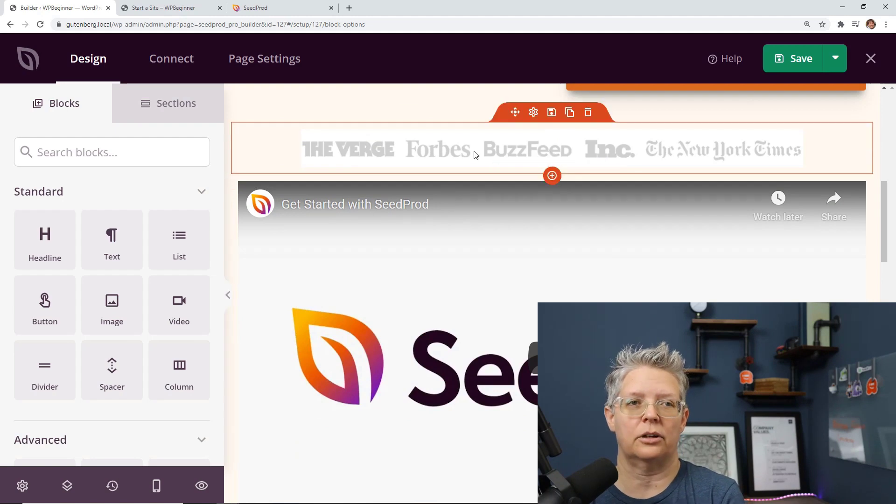
{"action": "scroll", "coordinate": [474, 153], "scroll_direction": "up", "scroll_amount": 3}
{"action": "scroll", "coordinate": [474, 152], "scroll_direction": "up", "scroll_amount": 2}
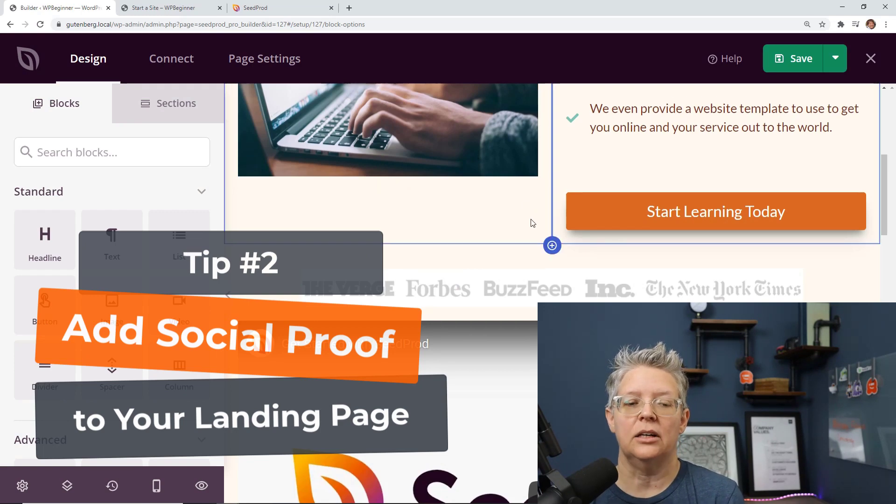
{"action": "scroll", "coordinate": [551, 246], "scroll_direction": "down", "scroll_amount": 2}
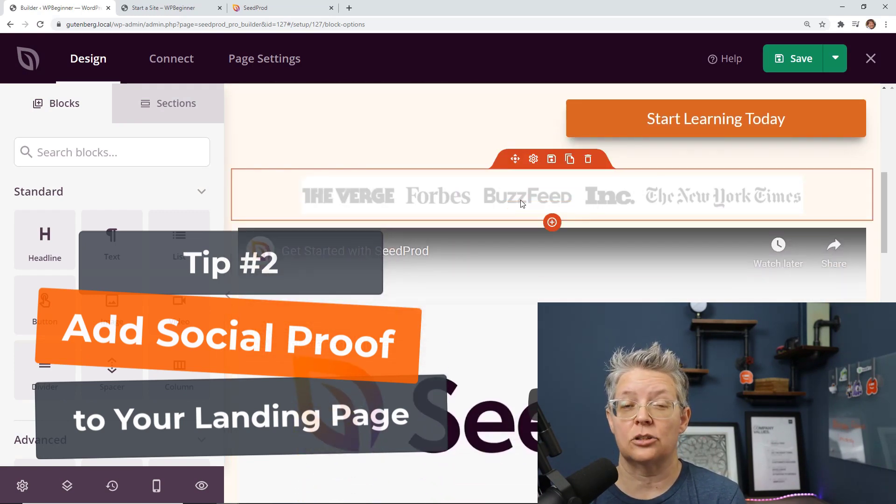
{"action": "scroll", "coordinate": [520, 203], "scroll_direction": "down", "scroll_amount": 3}
{"action": "scroll", "coordinate": [520, 204], "scroll_direction": "down", "scroll_amount": 3}
{"action": "scroll", "coordinate": [520, 203], "scroll_direction": "down", "scroll_amount": 3}
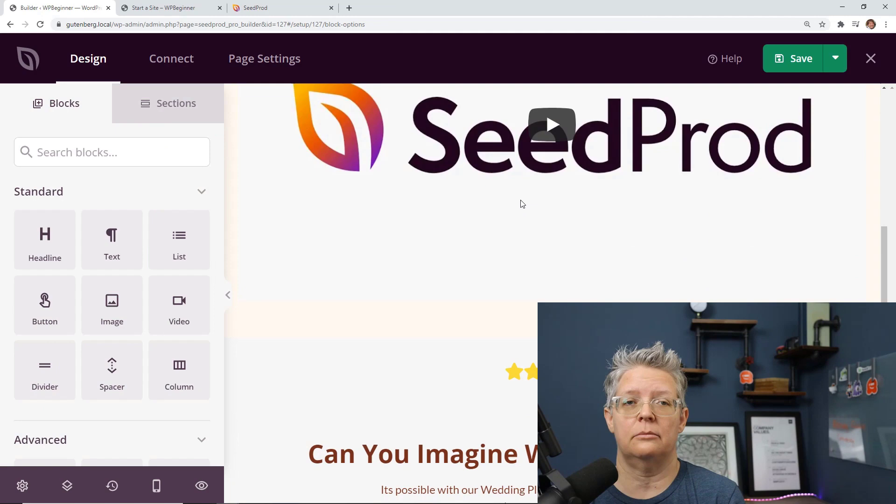
{"action": "scroll", "coordinate": [520, 204], "scroll_direction": "down", "scroll_amount": 2}
{"action": "scroll", "coordinate": [520, 206], "scroll_direction": "down", "scroll_amount": 3}
{"action": "scroll", "coordinate": [521, 205], "scroll_direction": "down", "scroll_amount": 4}
{"action": "scroll", "coordinate": [520, 206], "scroll_direction": "down", "scroll_amount": 4}
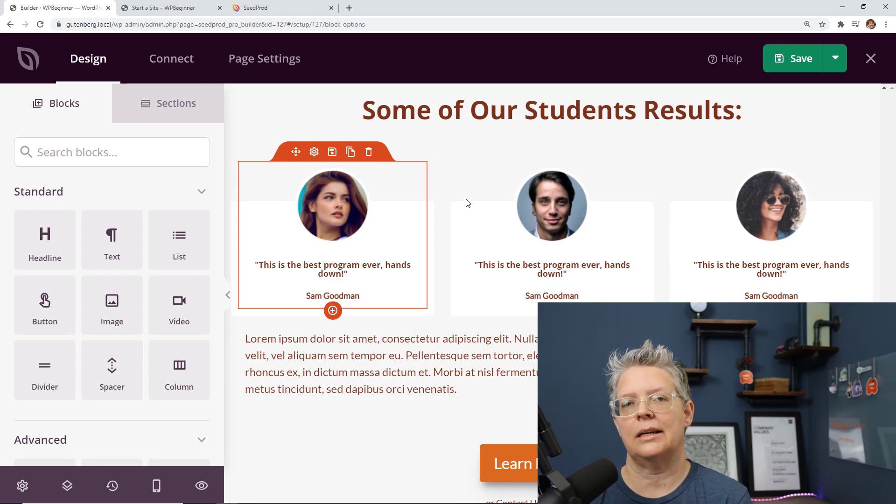
- Save the header-free page and show the additional save options
{"action": "left_click", "coordinate": [799, 58]}
{"action": "left_click", "coordinate": [835, 58]}
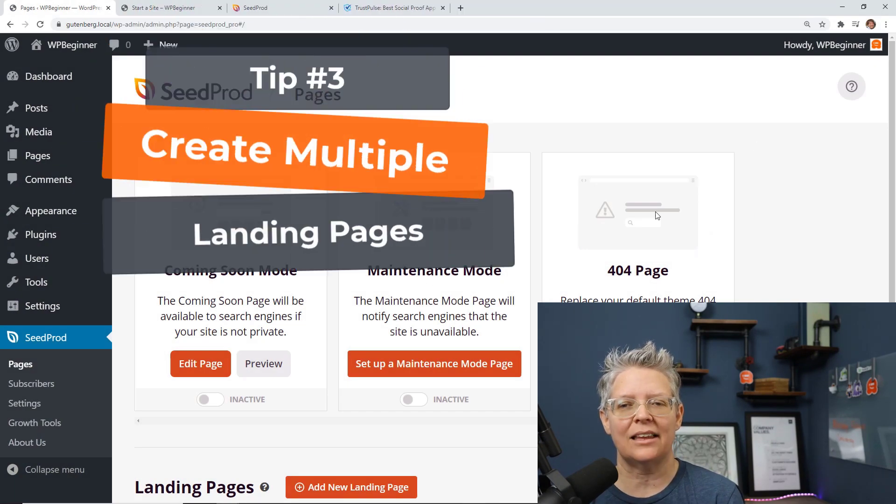
{"action": "scroll", "coordinate": [567, 277], "scroll_direction": "down", "scroll_amount": 5}
{"action": "scroll", "coordinate": [549, 296], "scroll_direction": "down", "scroll_amount": 1}
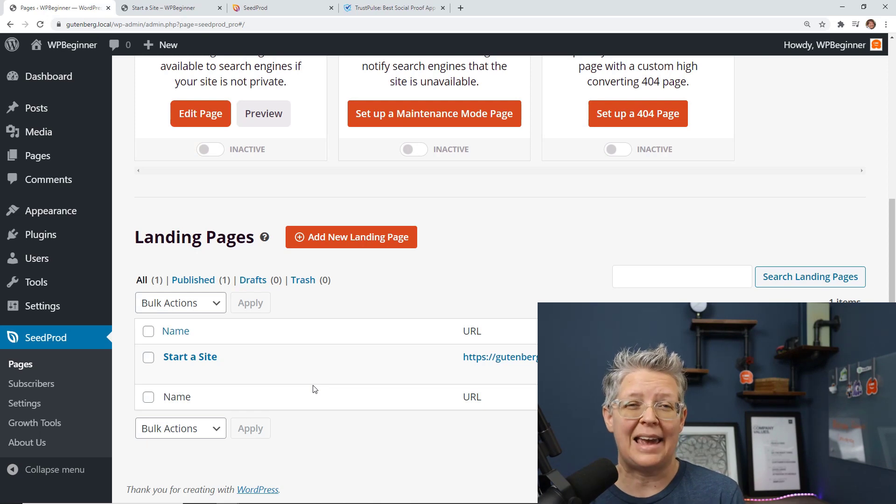
{"action": "mouse_move", "coordinate": [280, 364]}
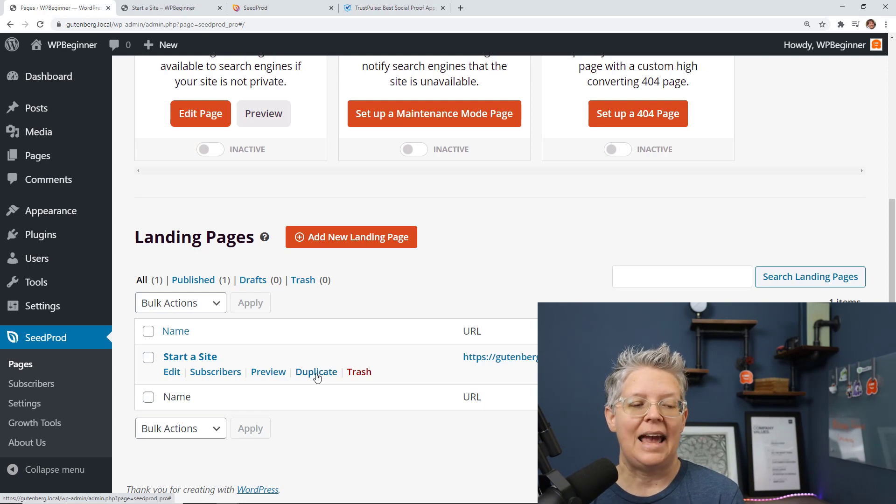
- Duplicate the Start a Site landing page as a draft and view the copy's empty Subscribers list
{"action": "left_click", "coordinate": [317, 371]}
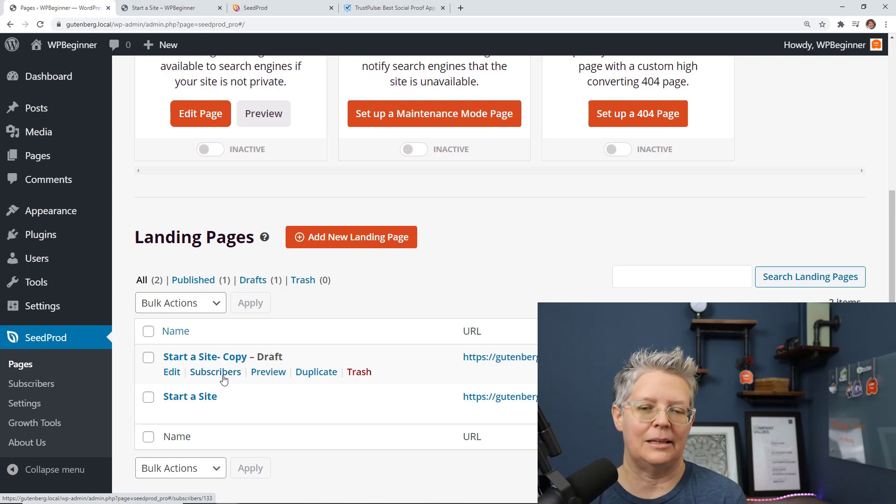
{"action": "left_click", "coordinate": [215, 372]}
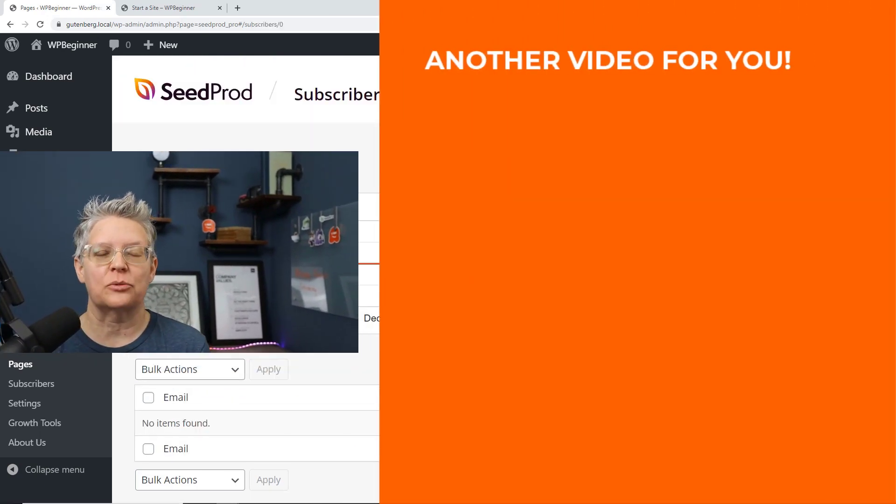